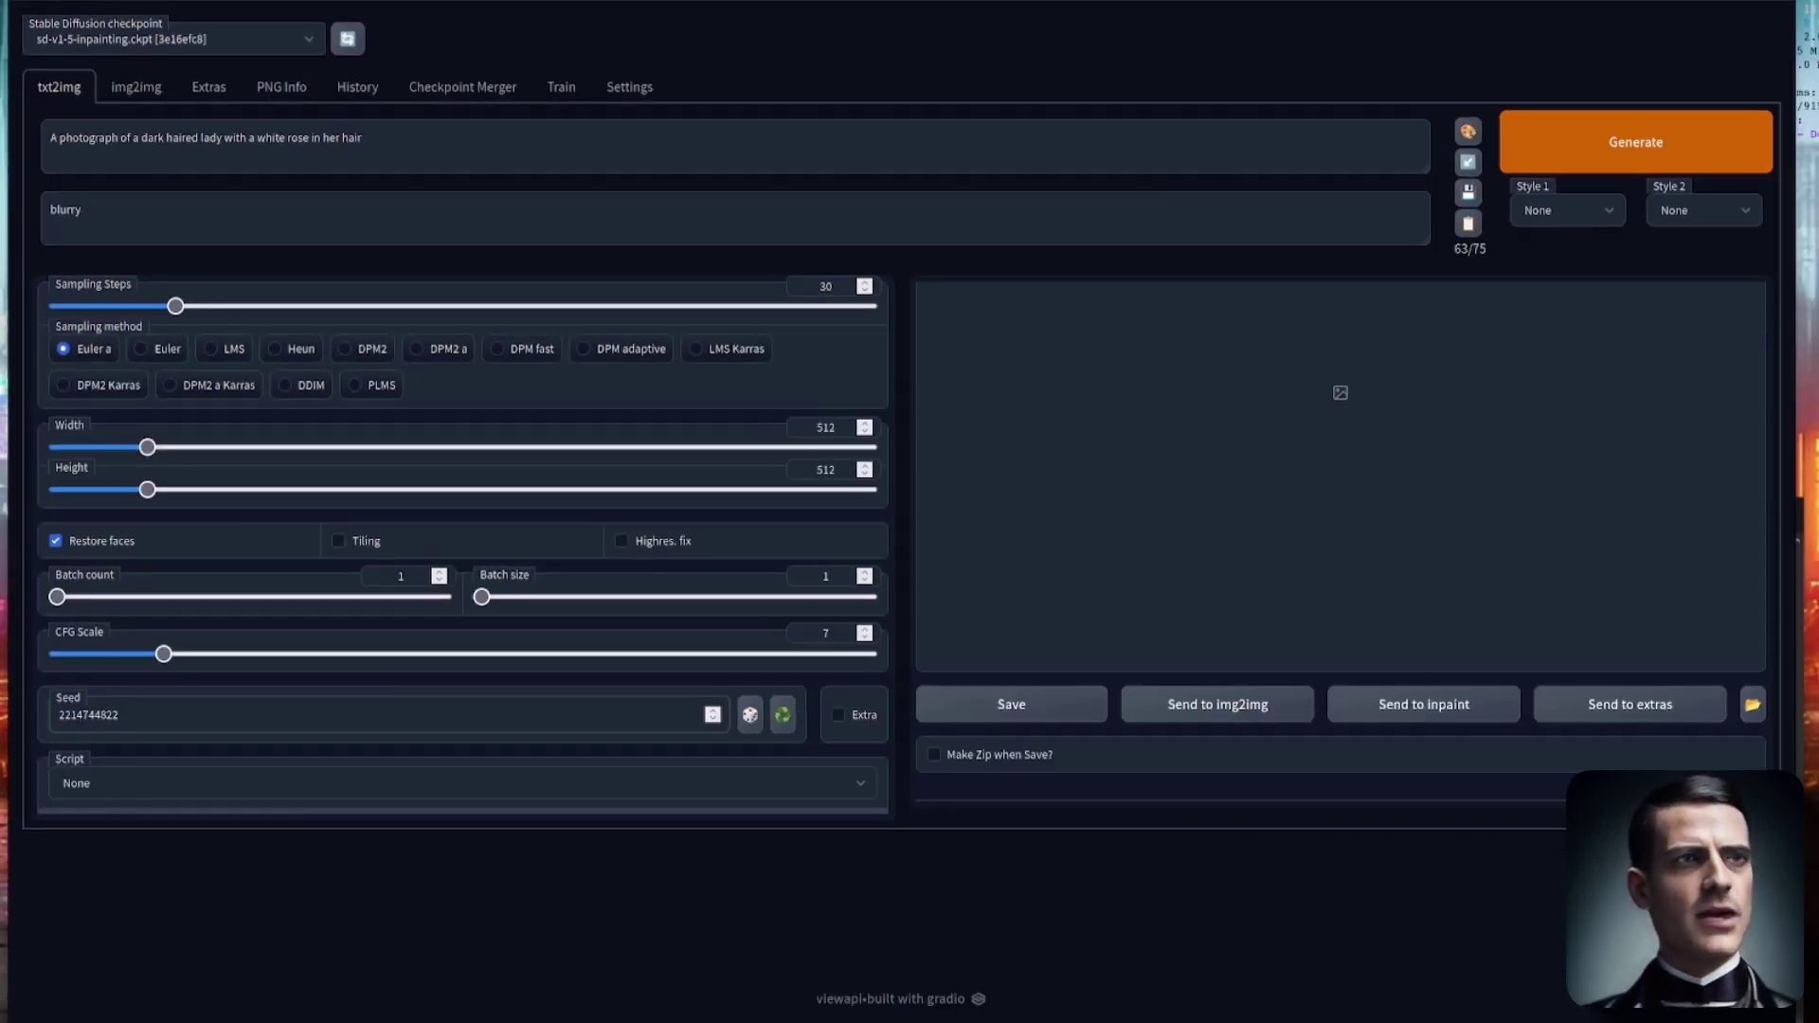
# - Switch to the SD_RunwayML notes in gedit to follow the linked inpainting repo
pyautogui.hotkey('alt', 'Tab')
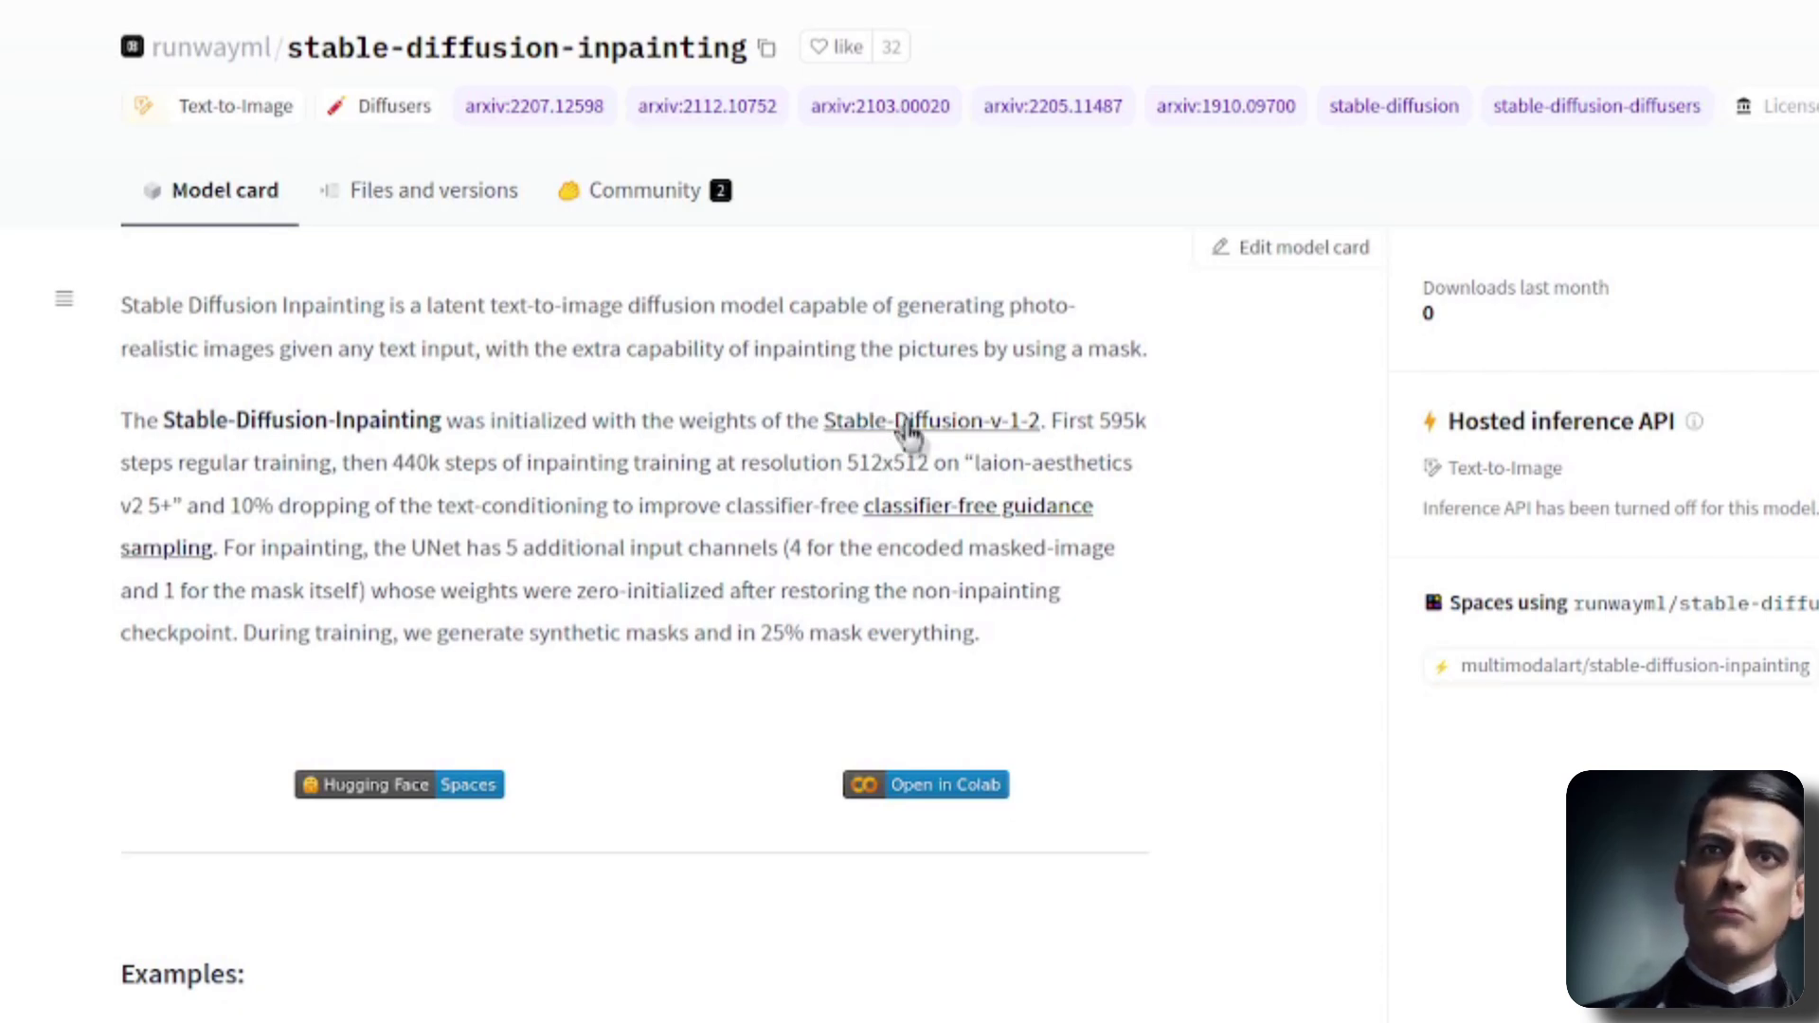
# - Open the Files and versions tab listing the model's downloadable files
pyautogui.click(426, 194)
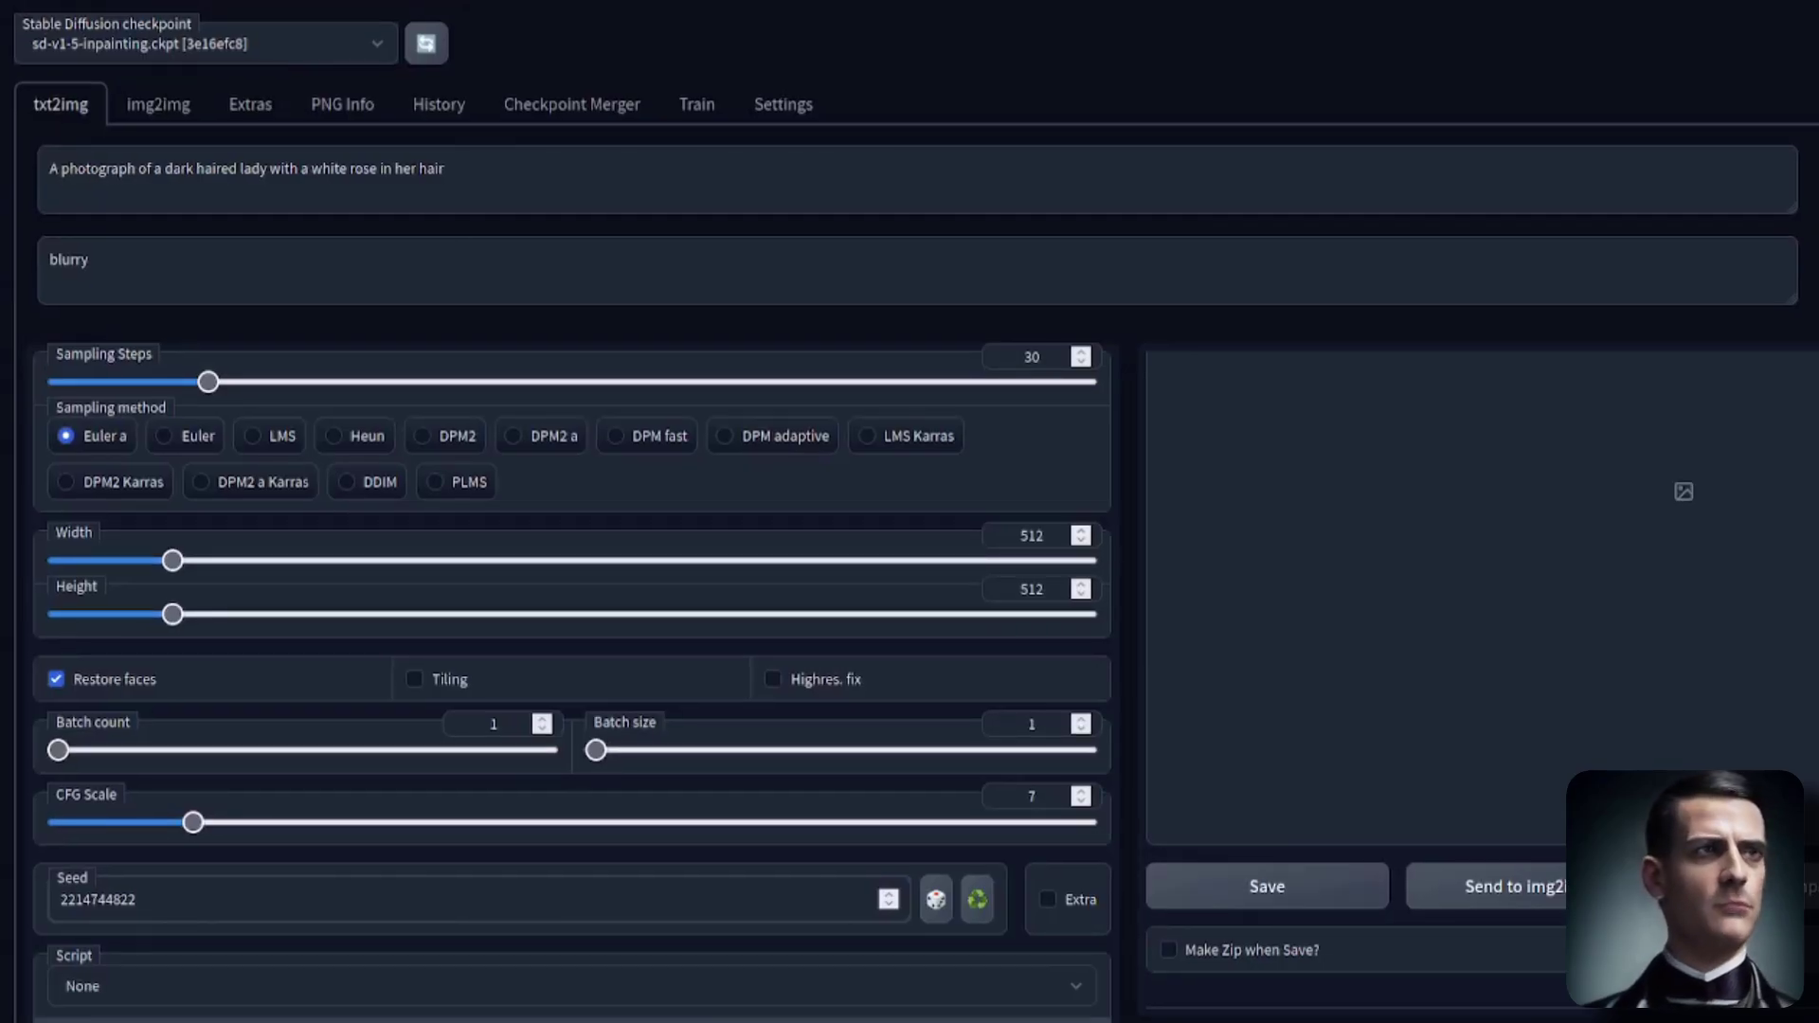
# - Bring SD_RunwayML.txt in gedit back in front of the web UI
pyautogui.hotkey('alt', 'Tab')
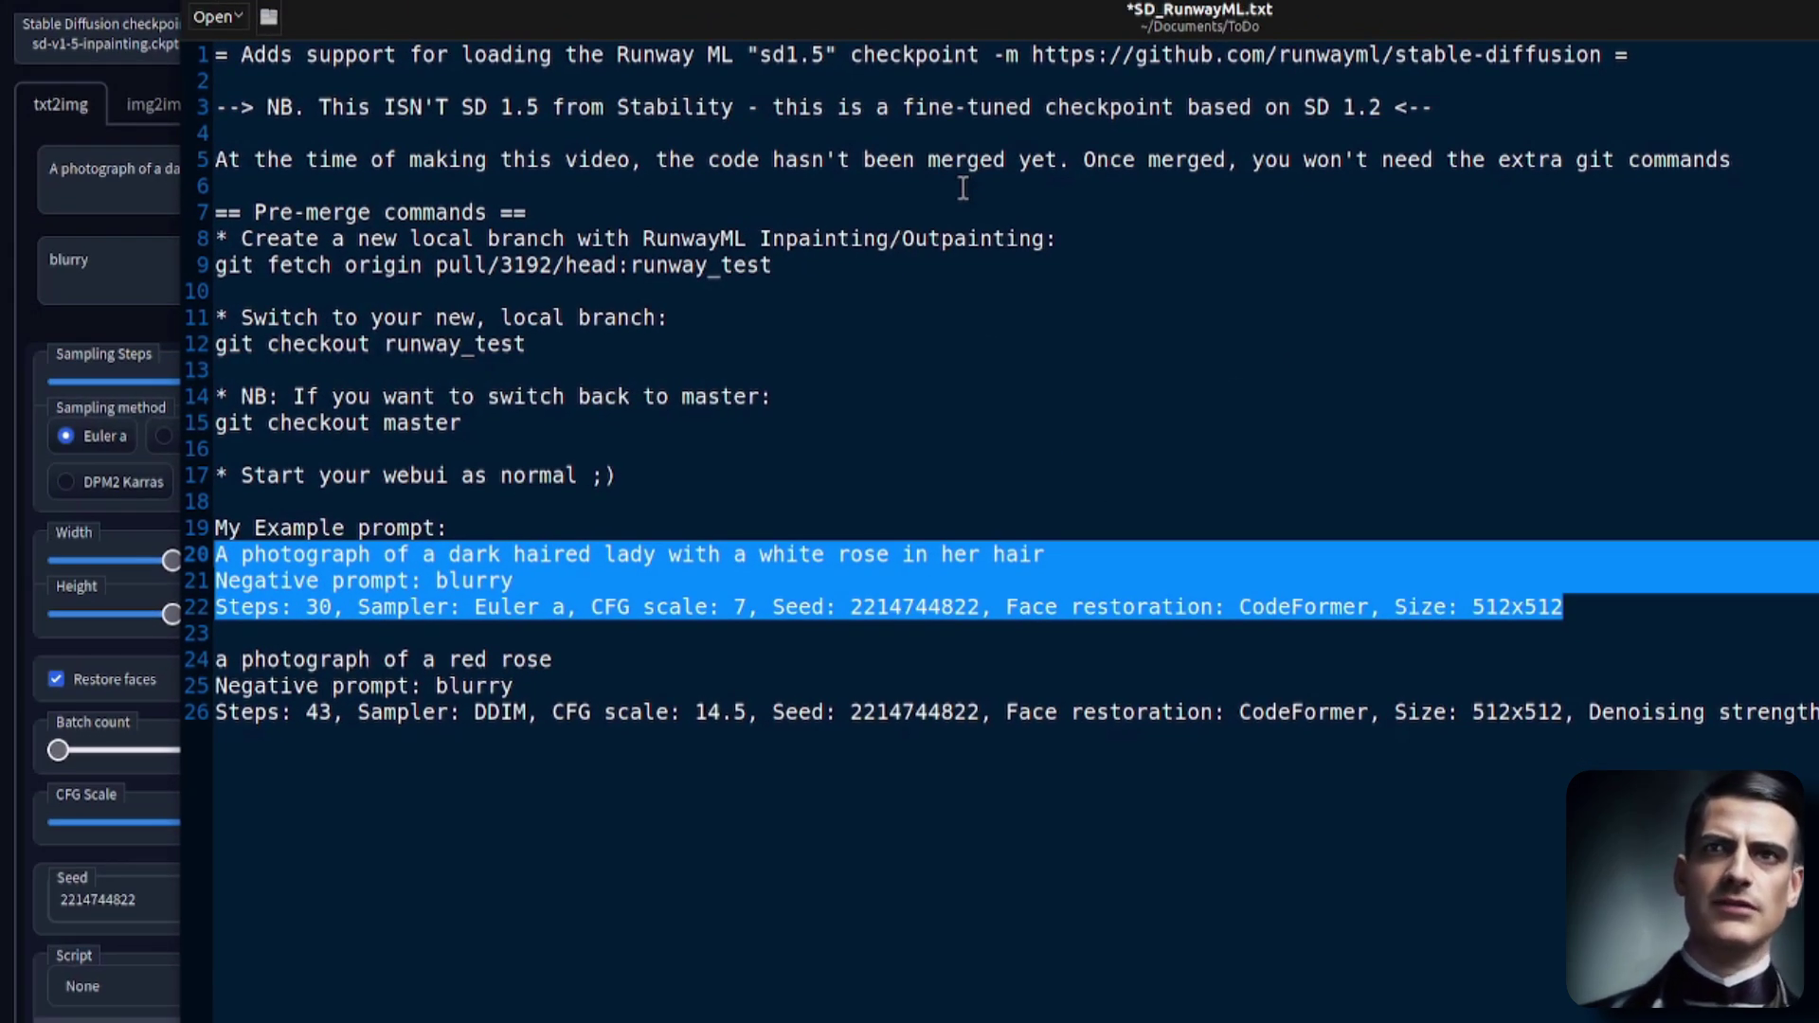
# - Highlight the PR 3192 git fetch and the checkout master and runway_test commands
pyautogui.doubleClick(521, 270)
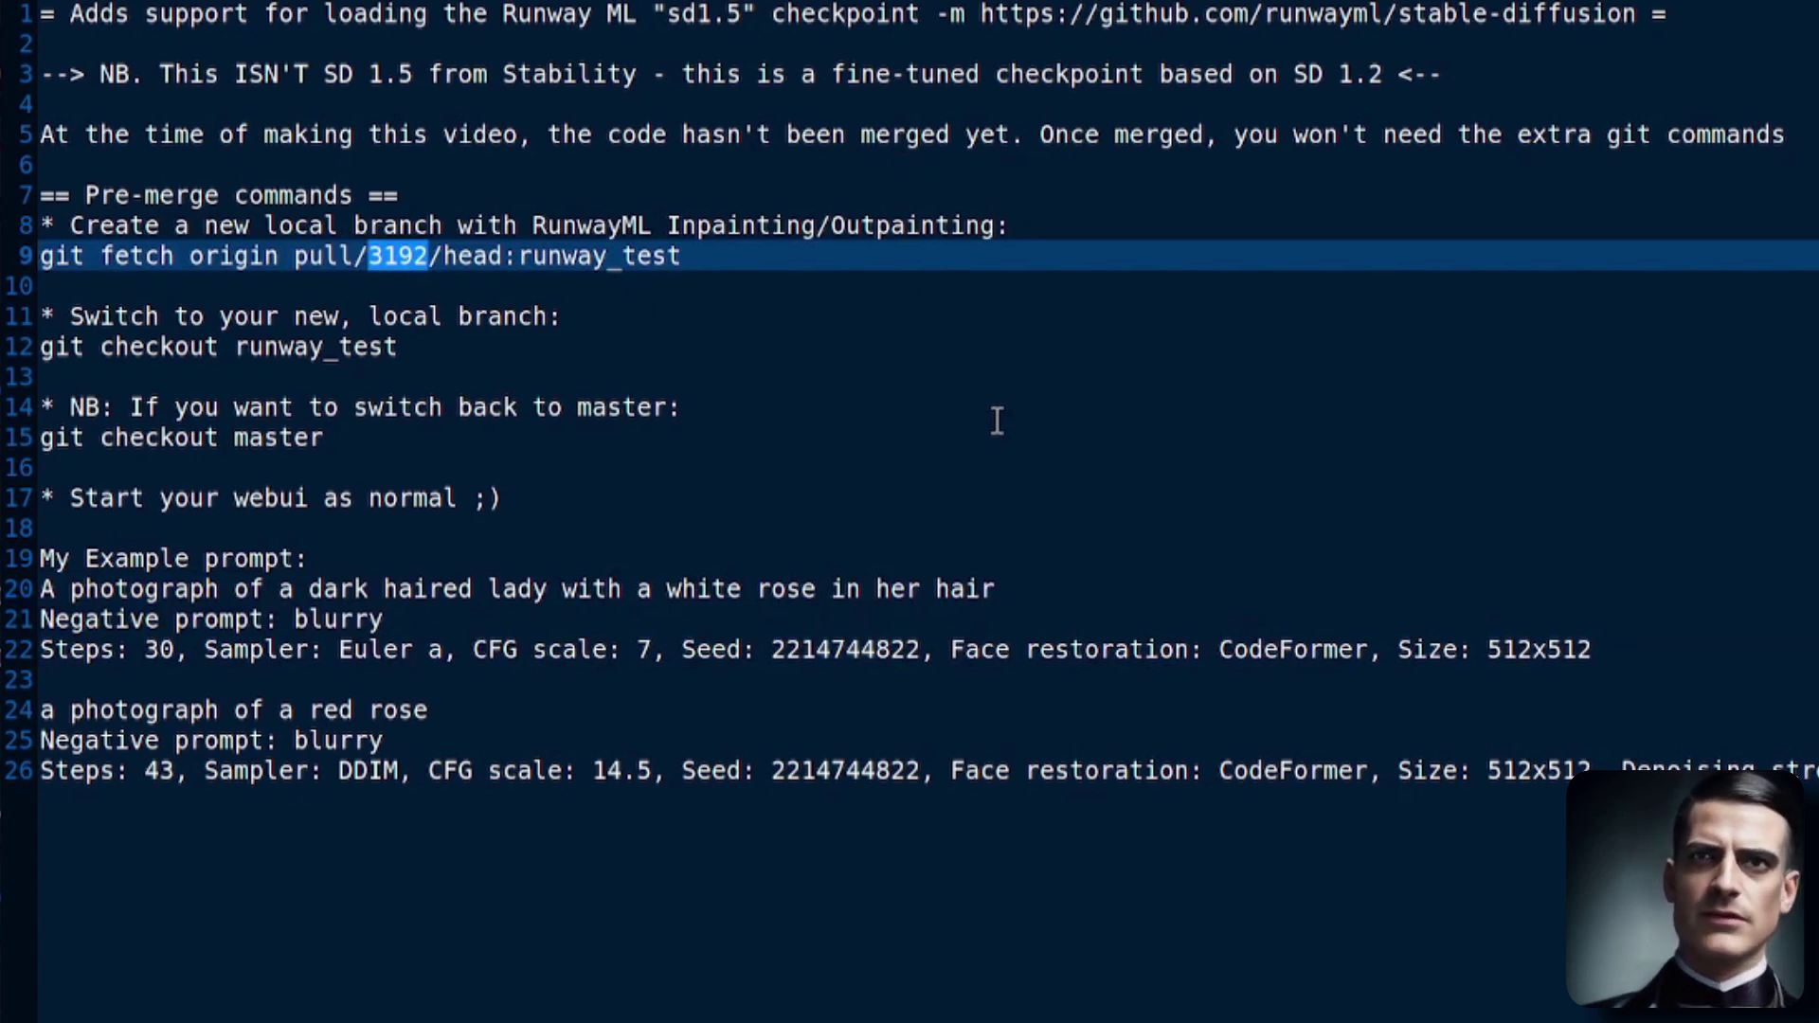
pyautogui.moveTo(55, 256); pyautogui.dragTo(682, 256)
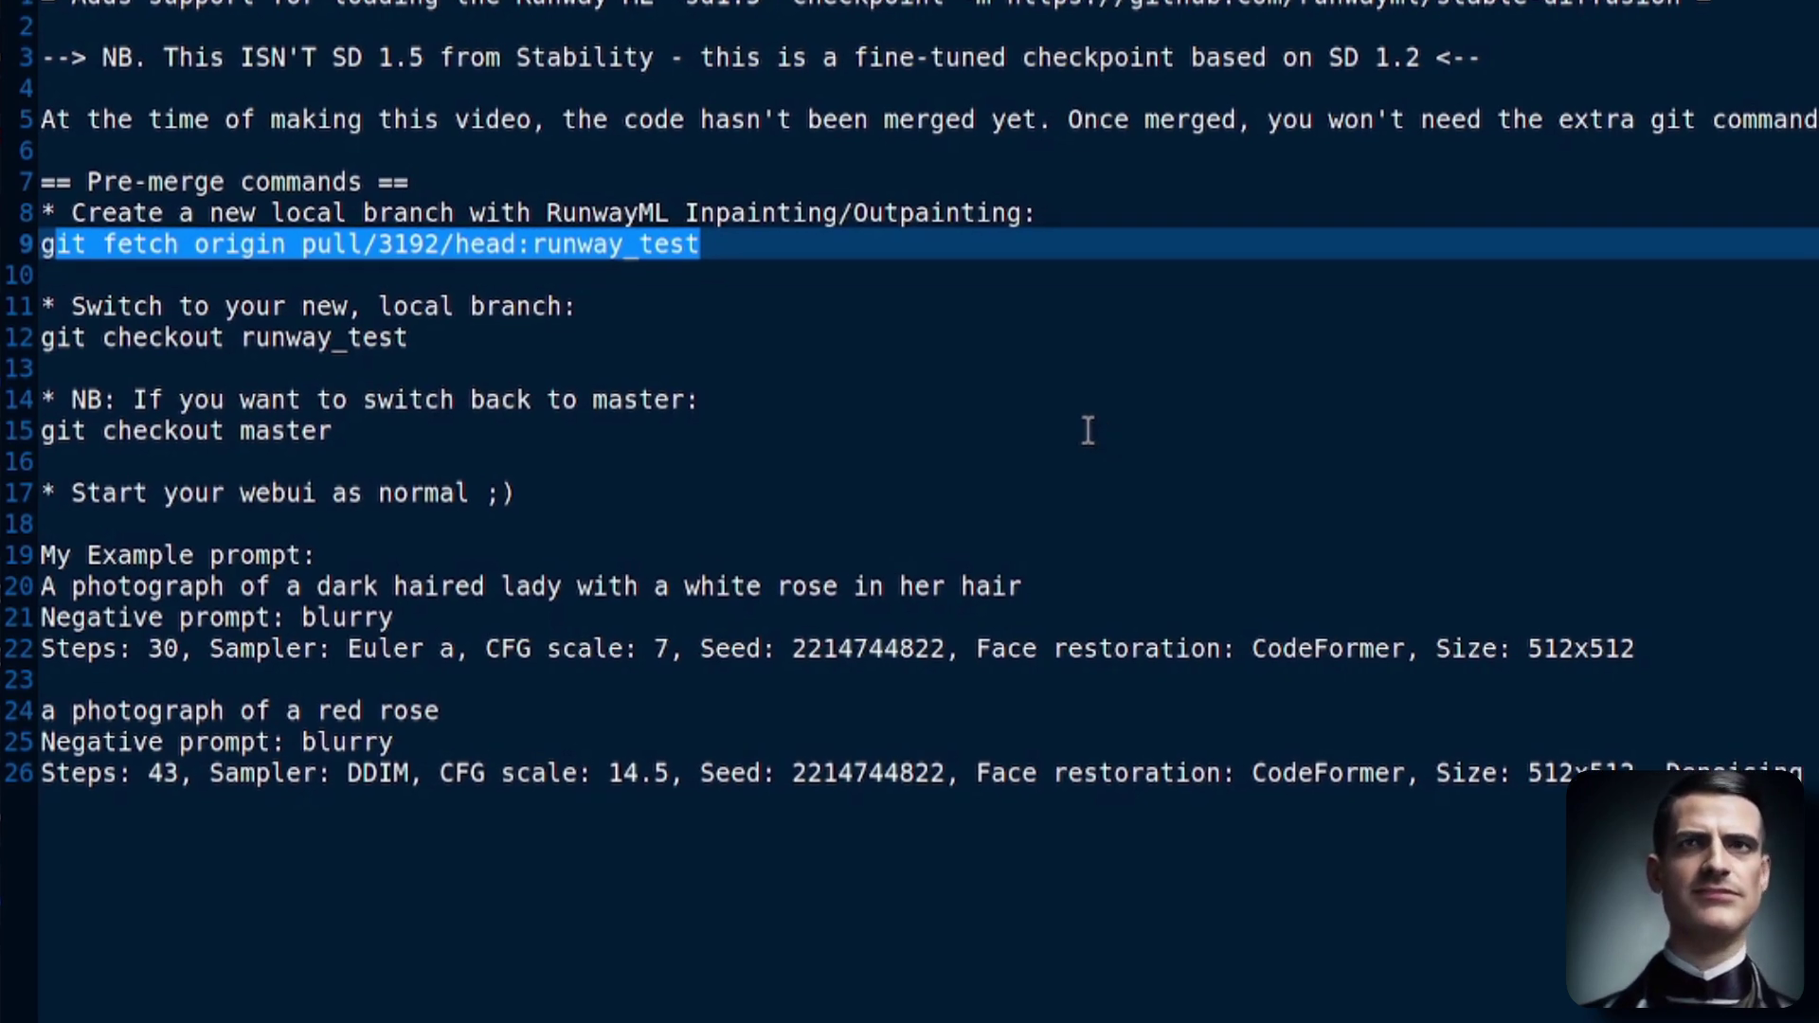
pyautogui.click(916, 405)
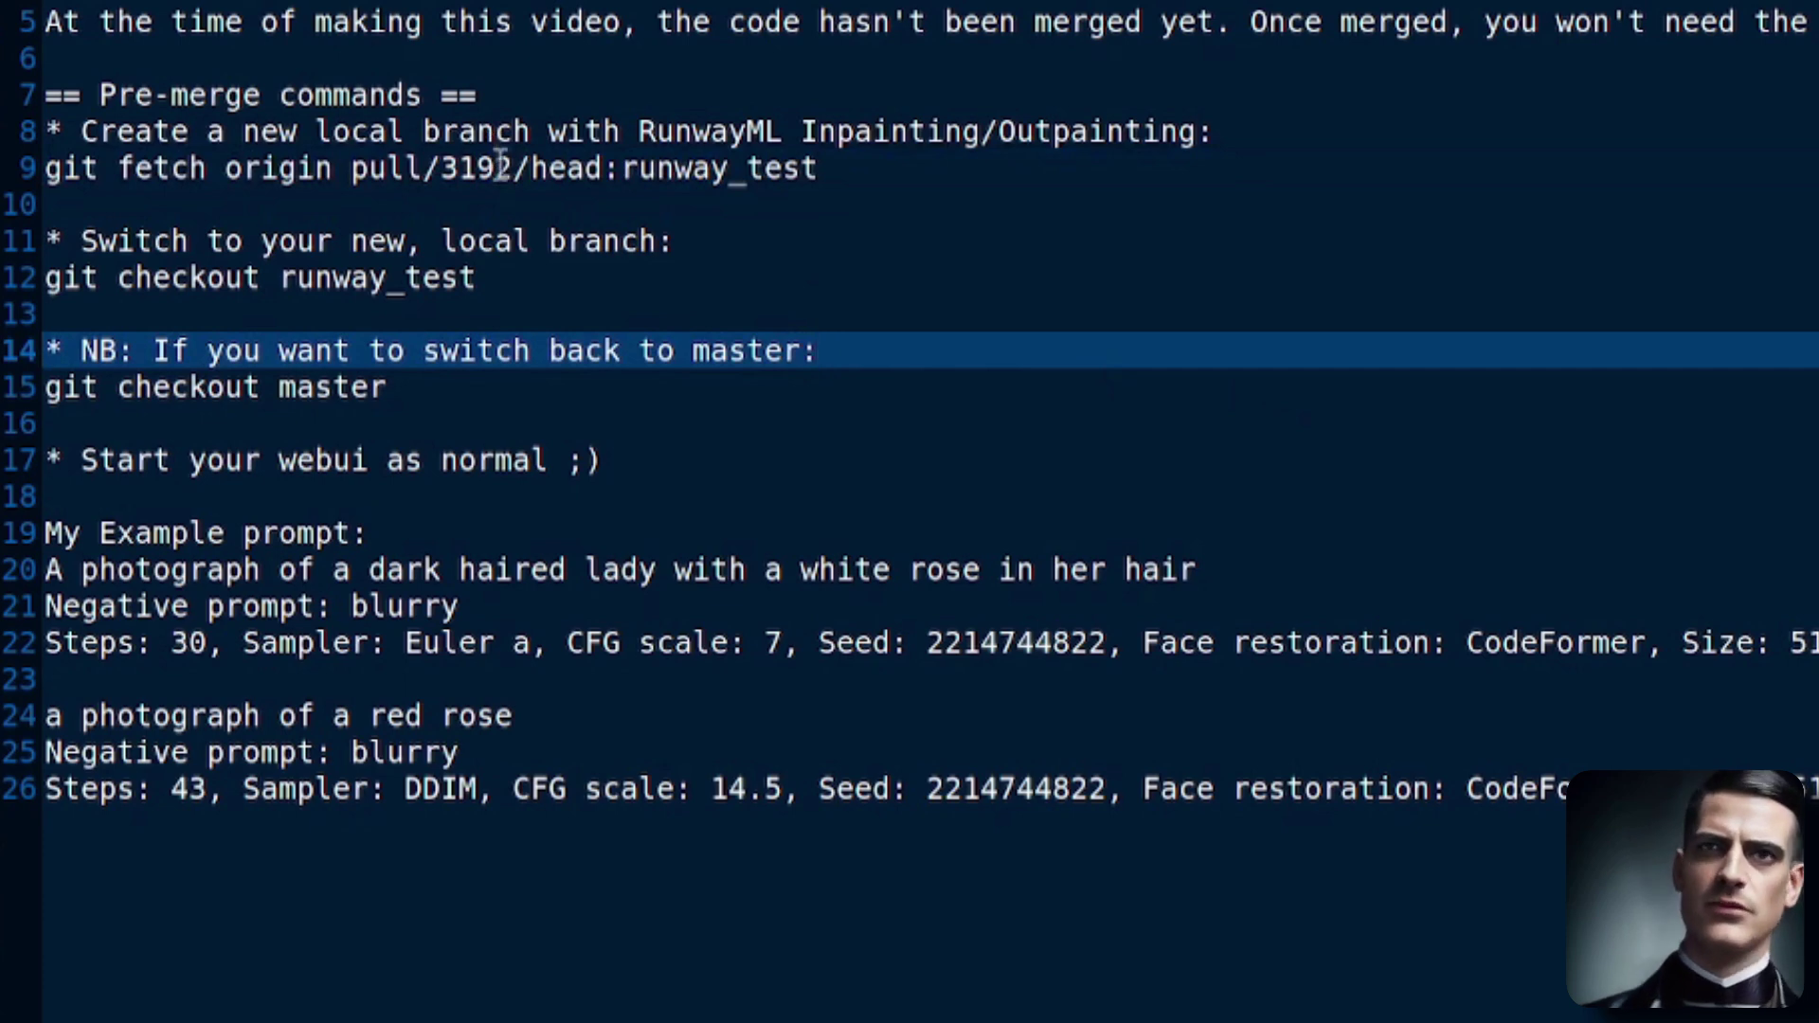
pyautogui.doubleClick(636, 169)
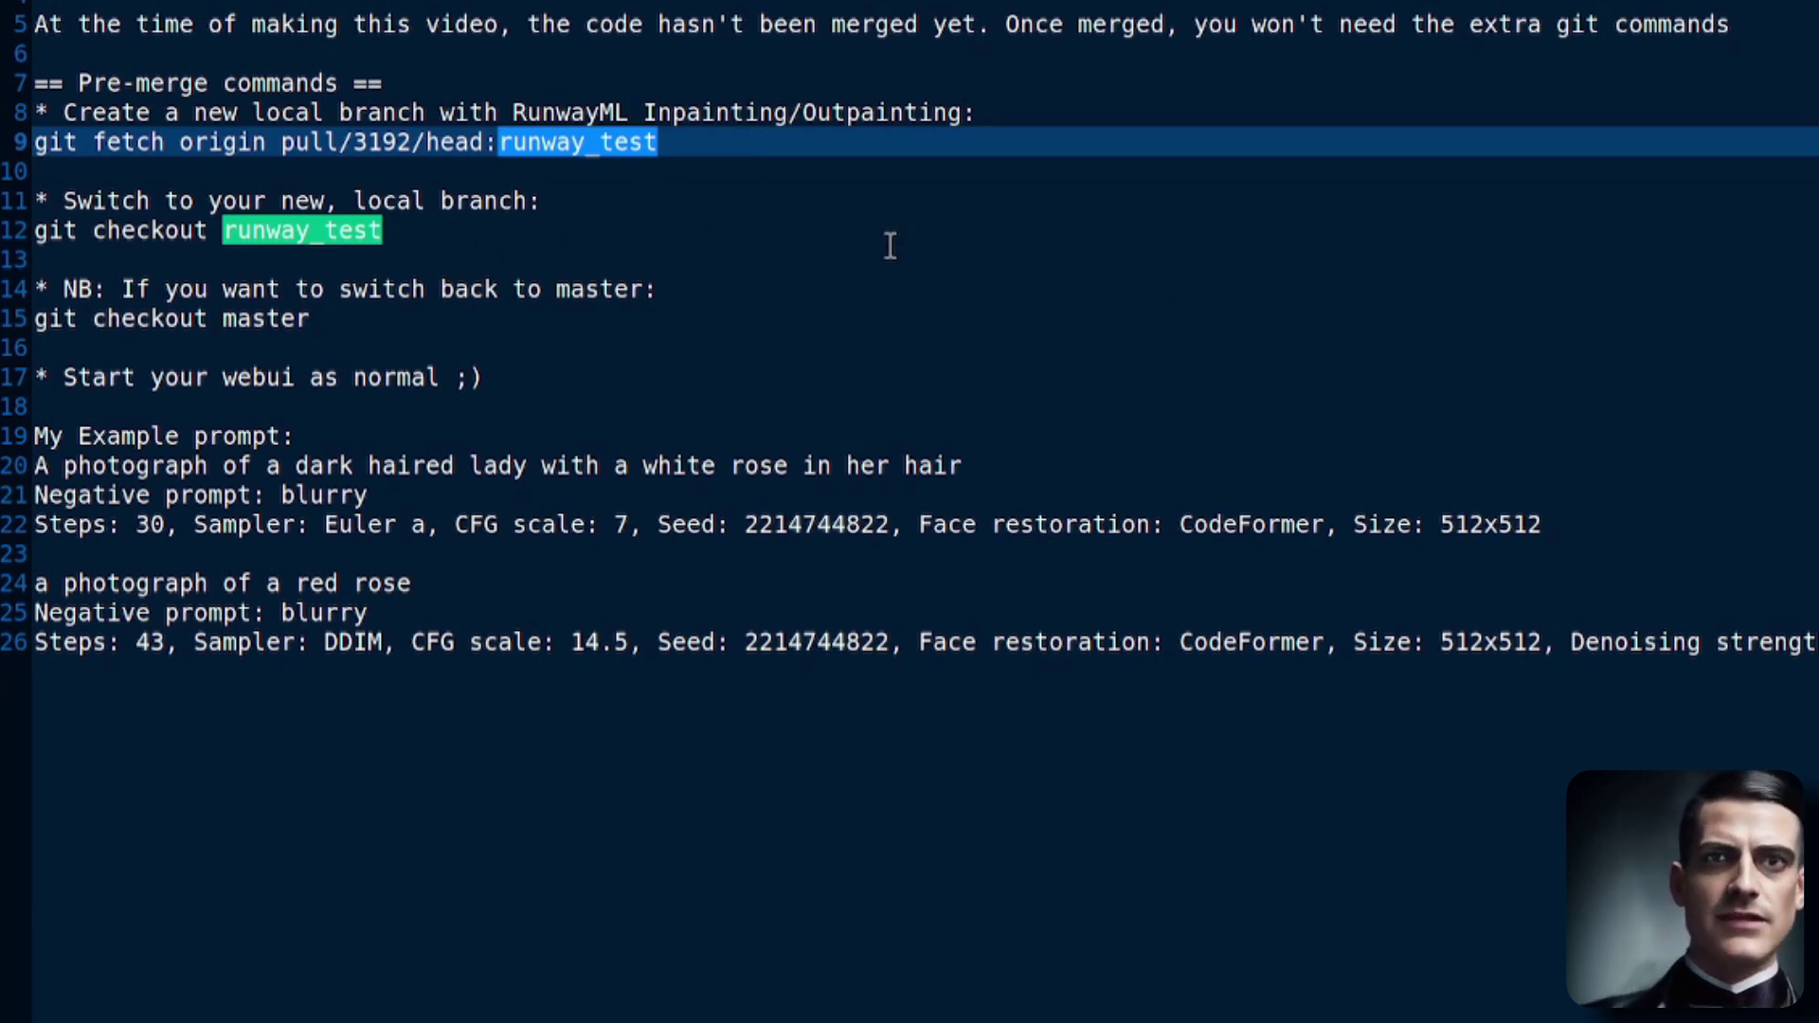
pyautogui.moveTo(322, 319); pyautogui.dragTo(37, 320)
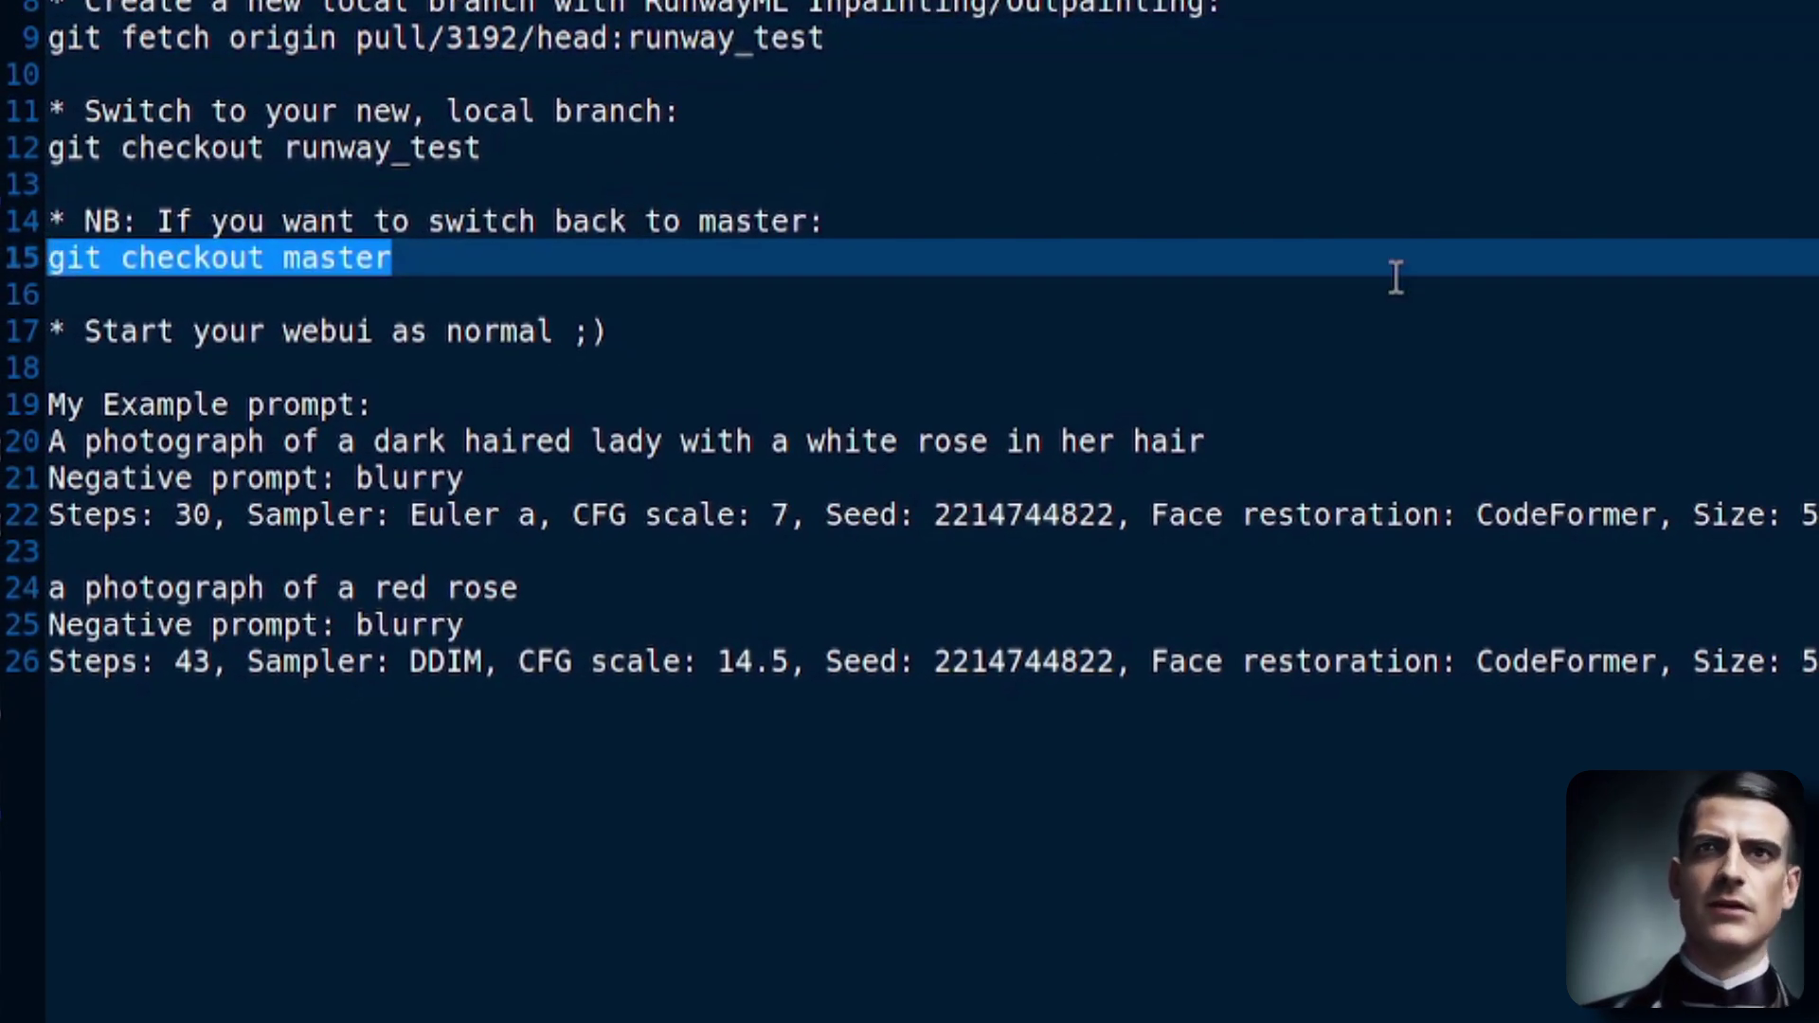
pyautogui.moveTo(478, 152); pyautogui.dragTo(200, 155)
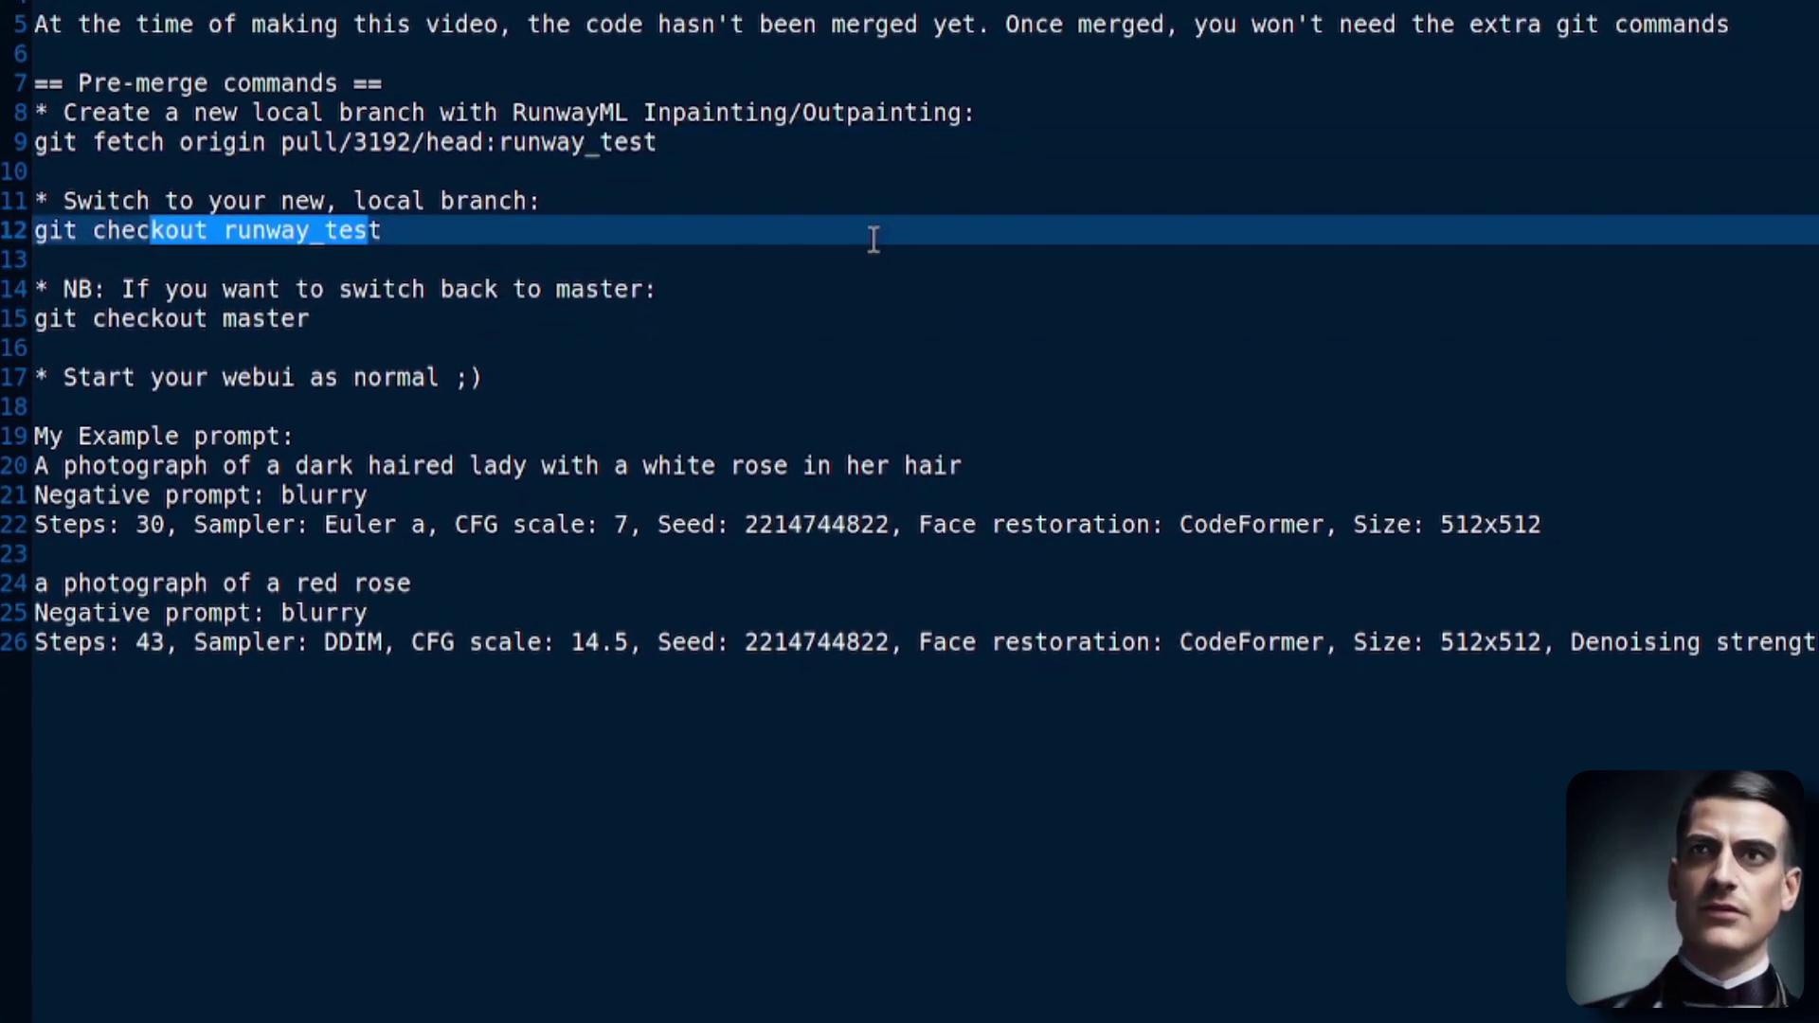
pyautogui.click(874, 239)
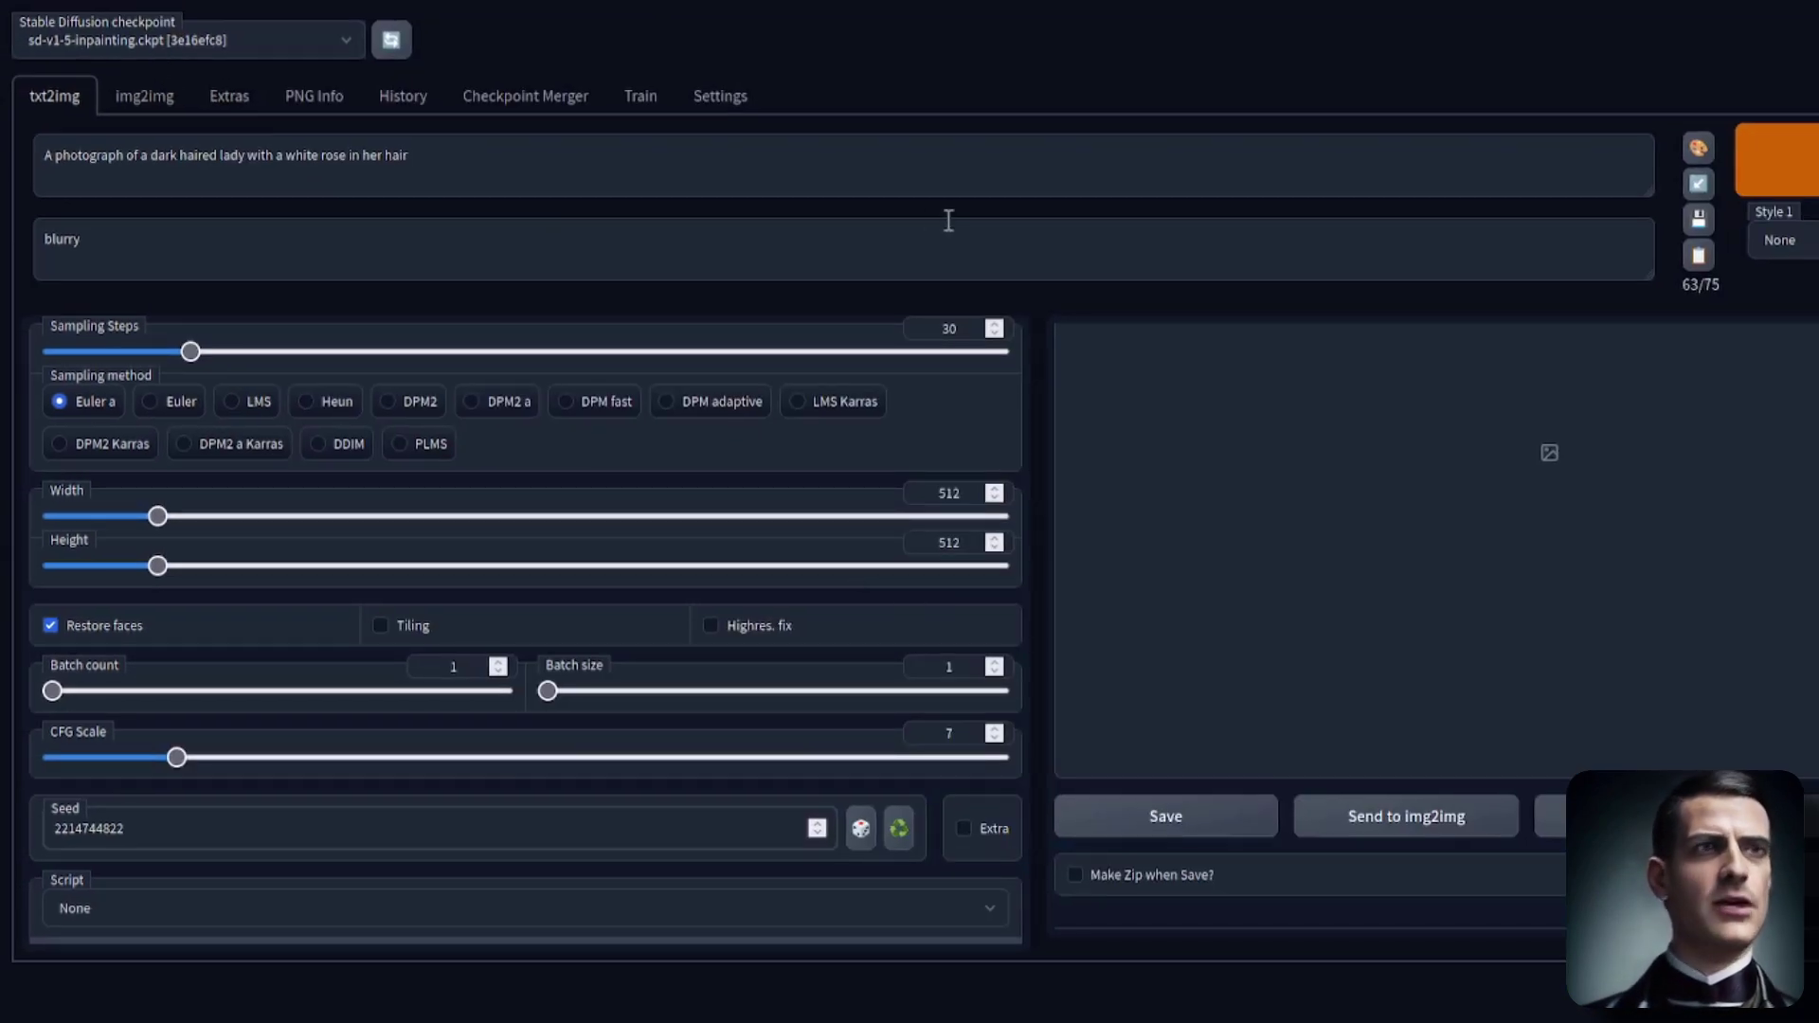
# - Generate the dark-haired lady portrait on txt2img and send it to Inpaint
pyautogui.click(1748, 147)
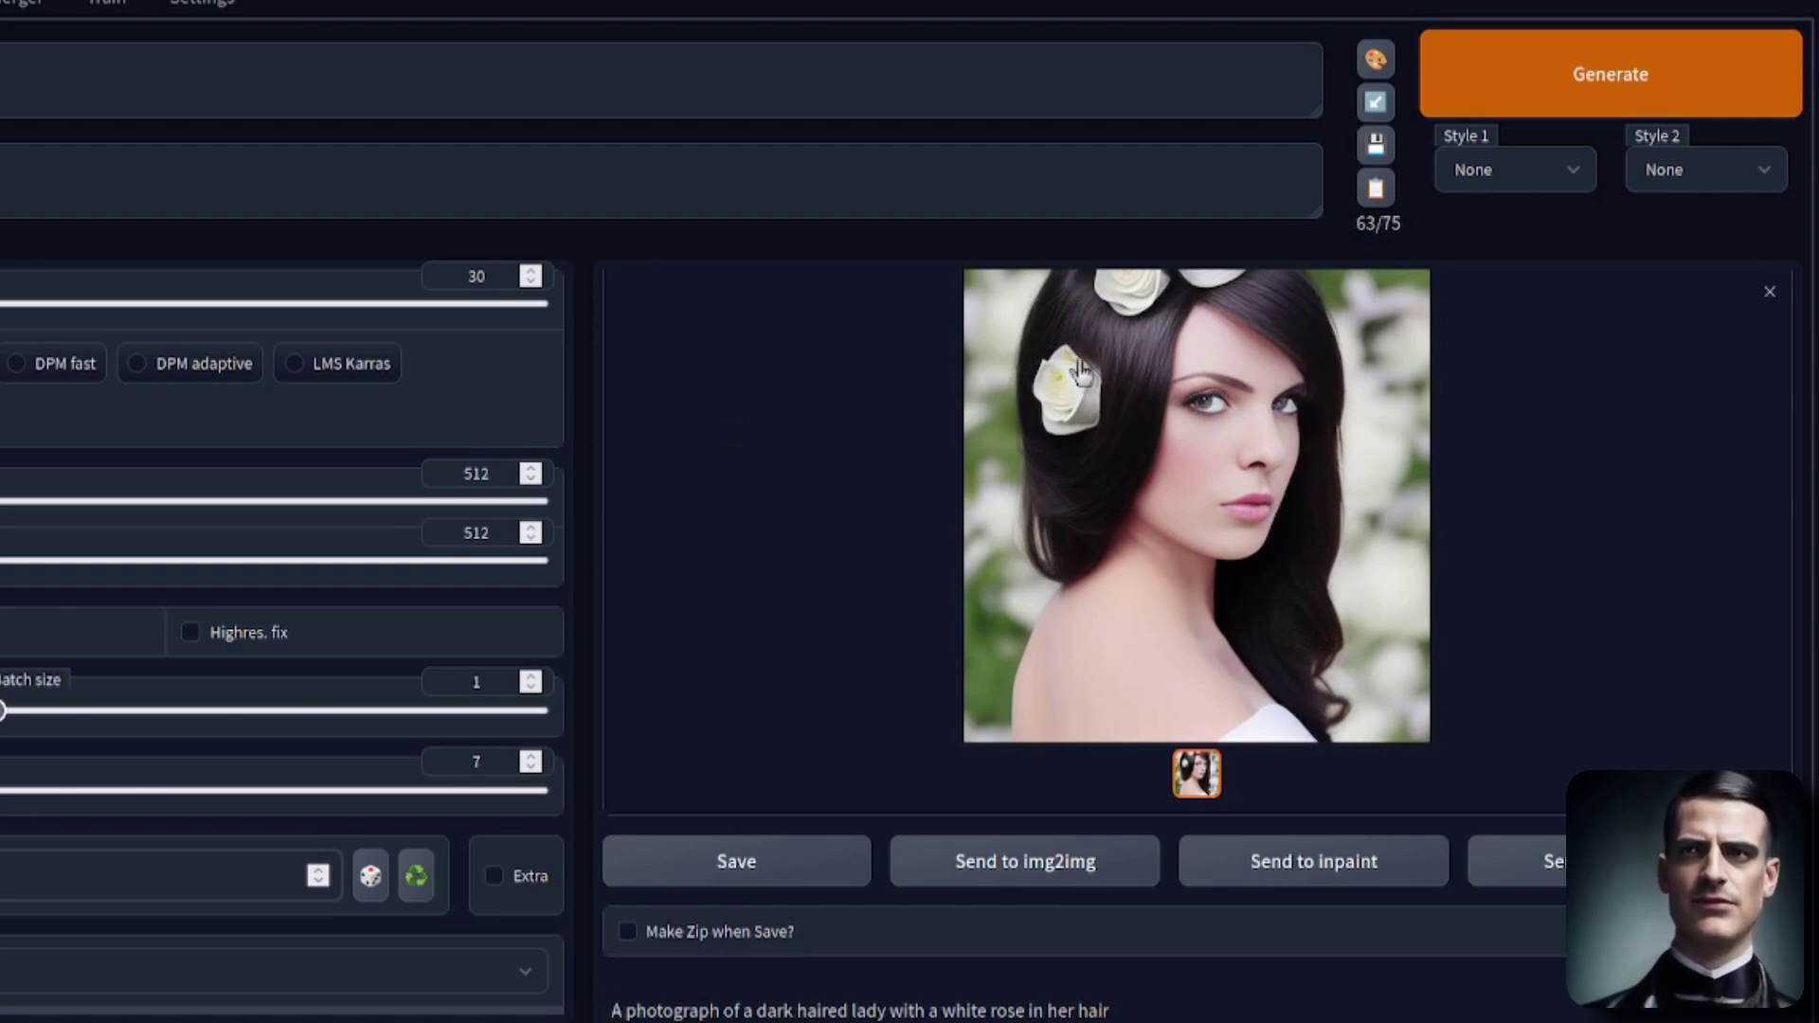
pyautogui.click(1398, 881)
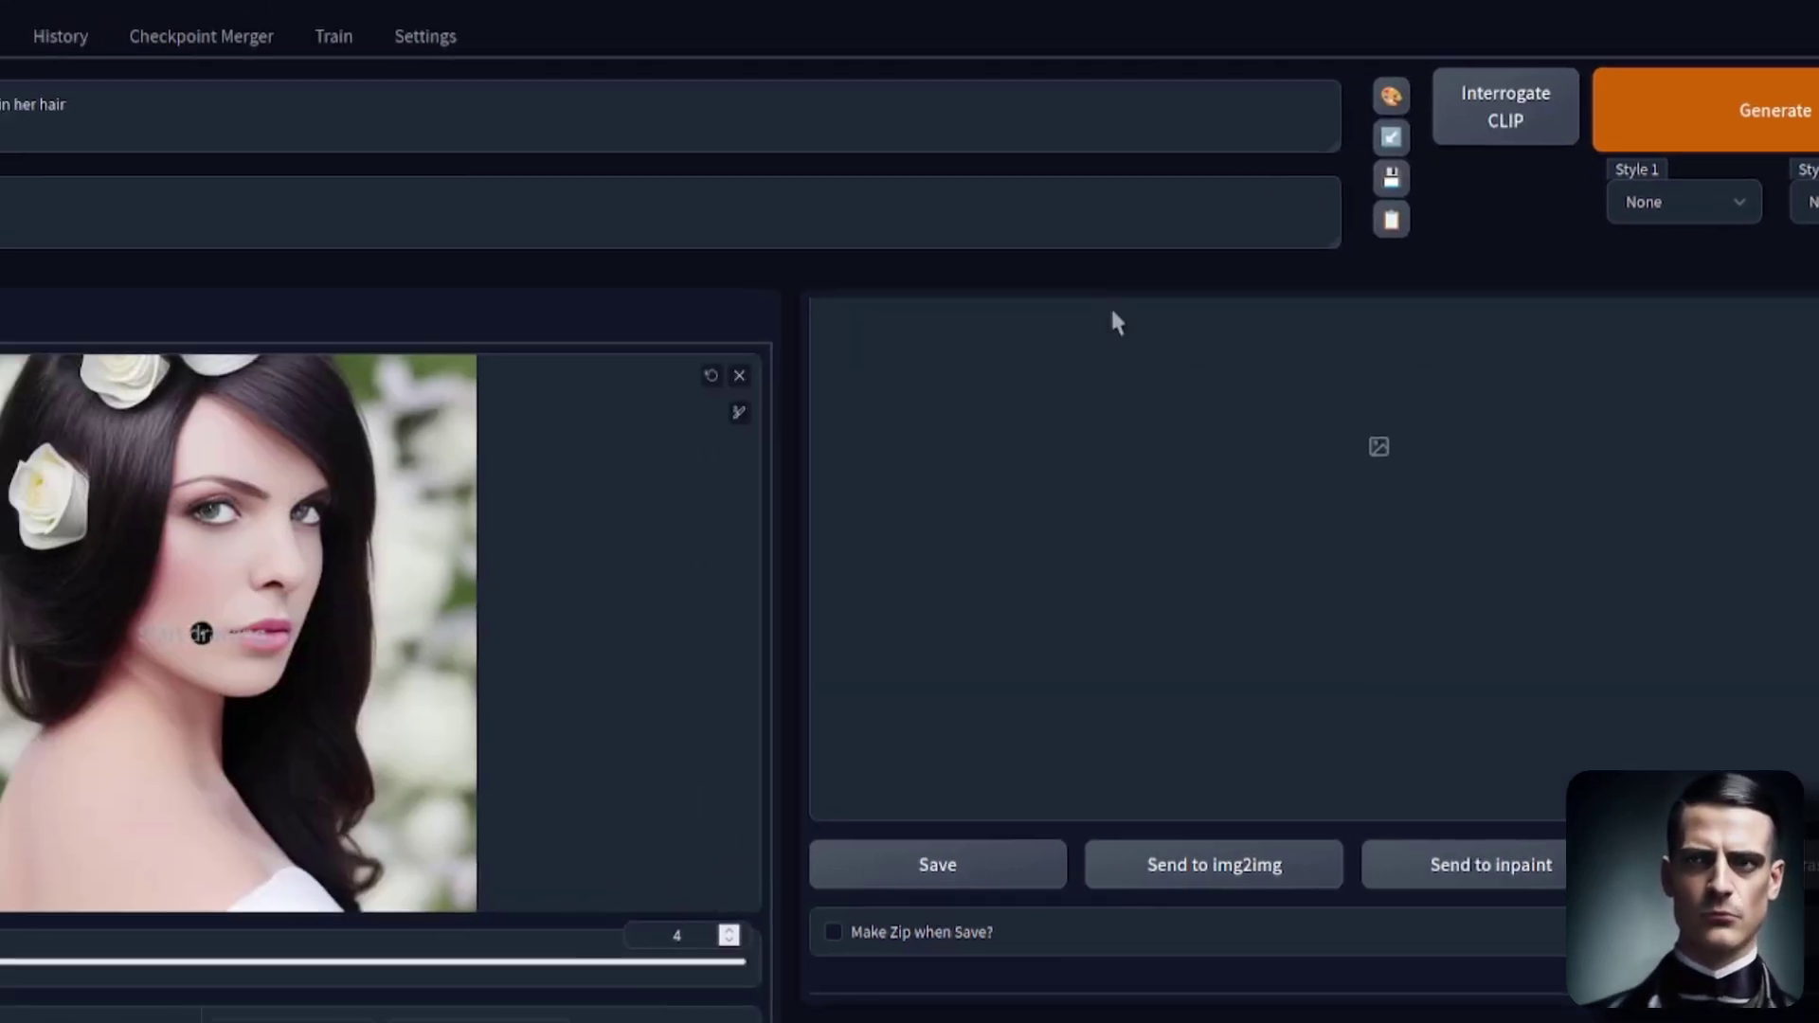
# - Replace the prompt with 'photograph of a red rose' and load model.ckpt
pyautogui.moveTo(550, 165); pyautogui.dragTo(42, 162)
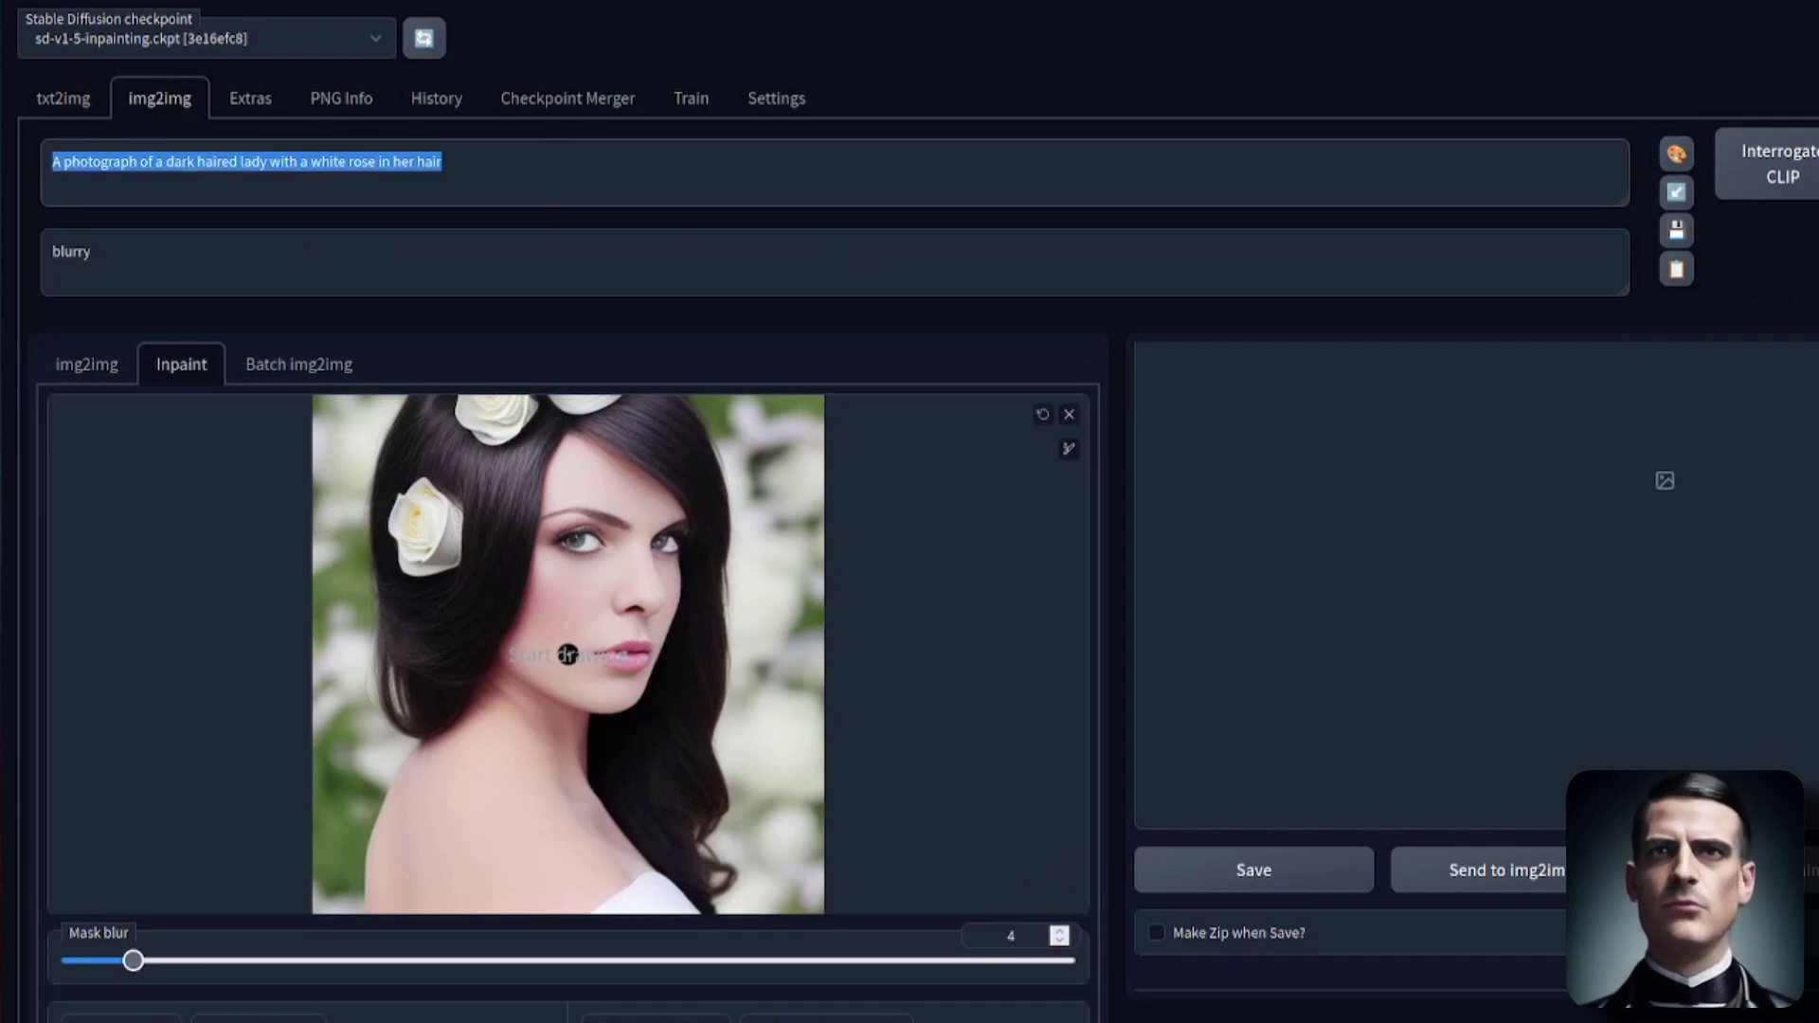
pyautogui.write('pho')
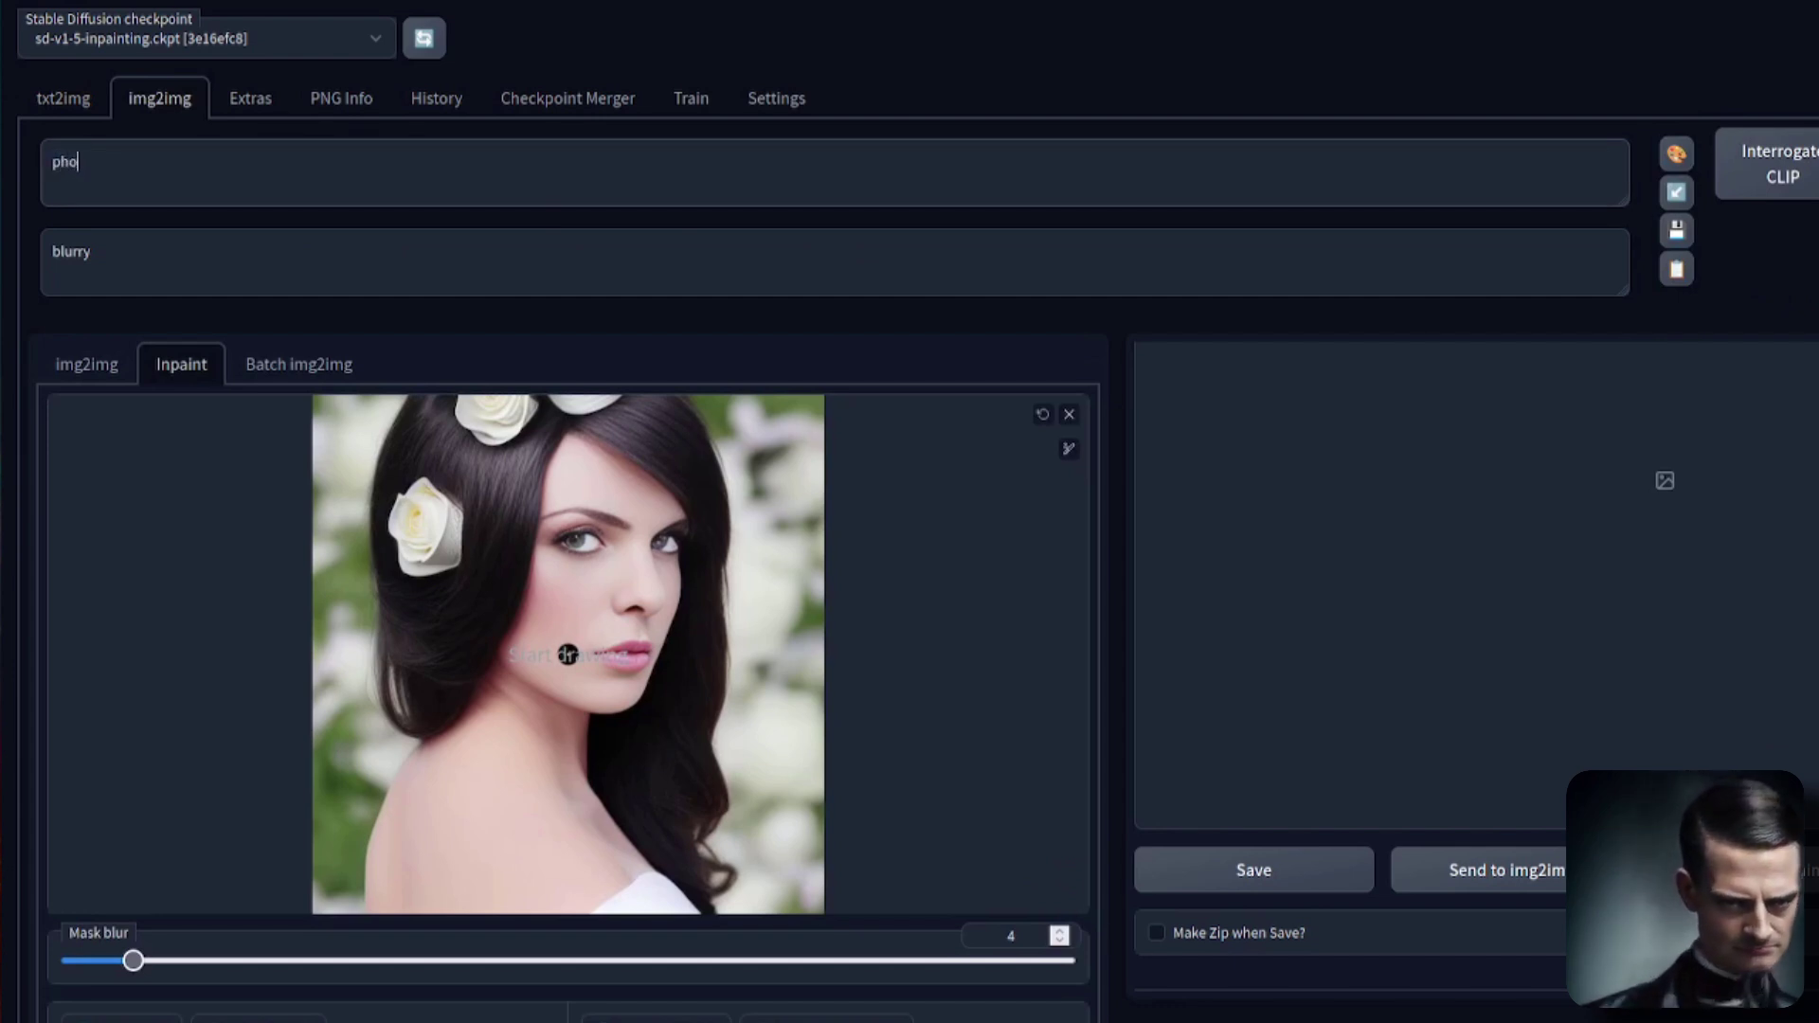
pyautogui.write('tograph ')
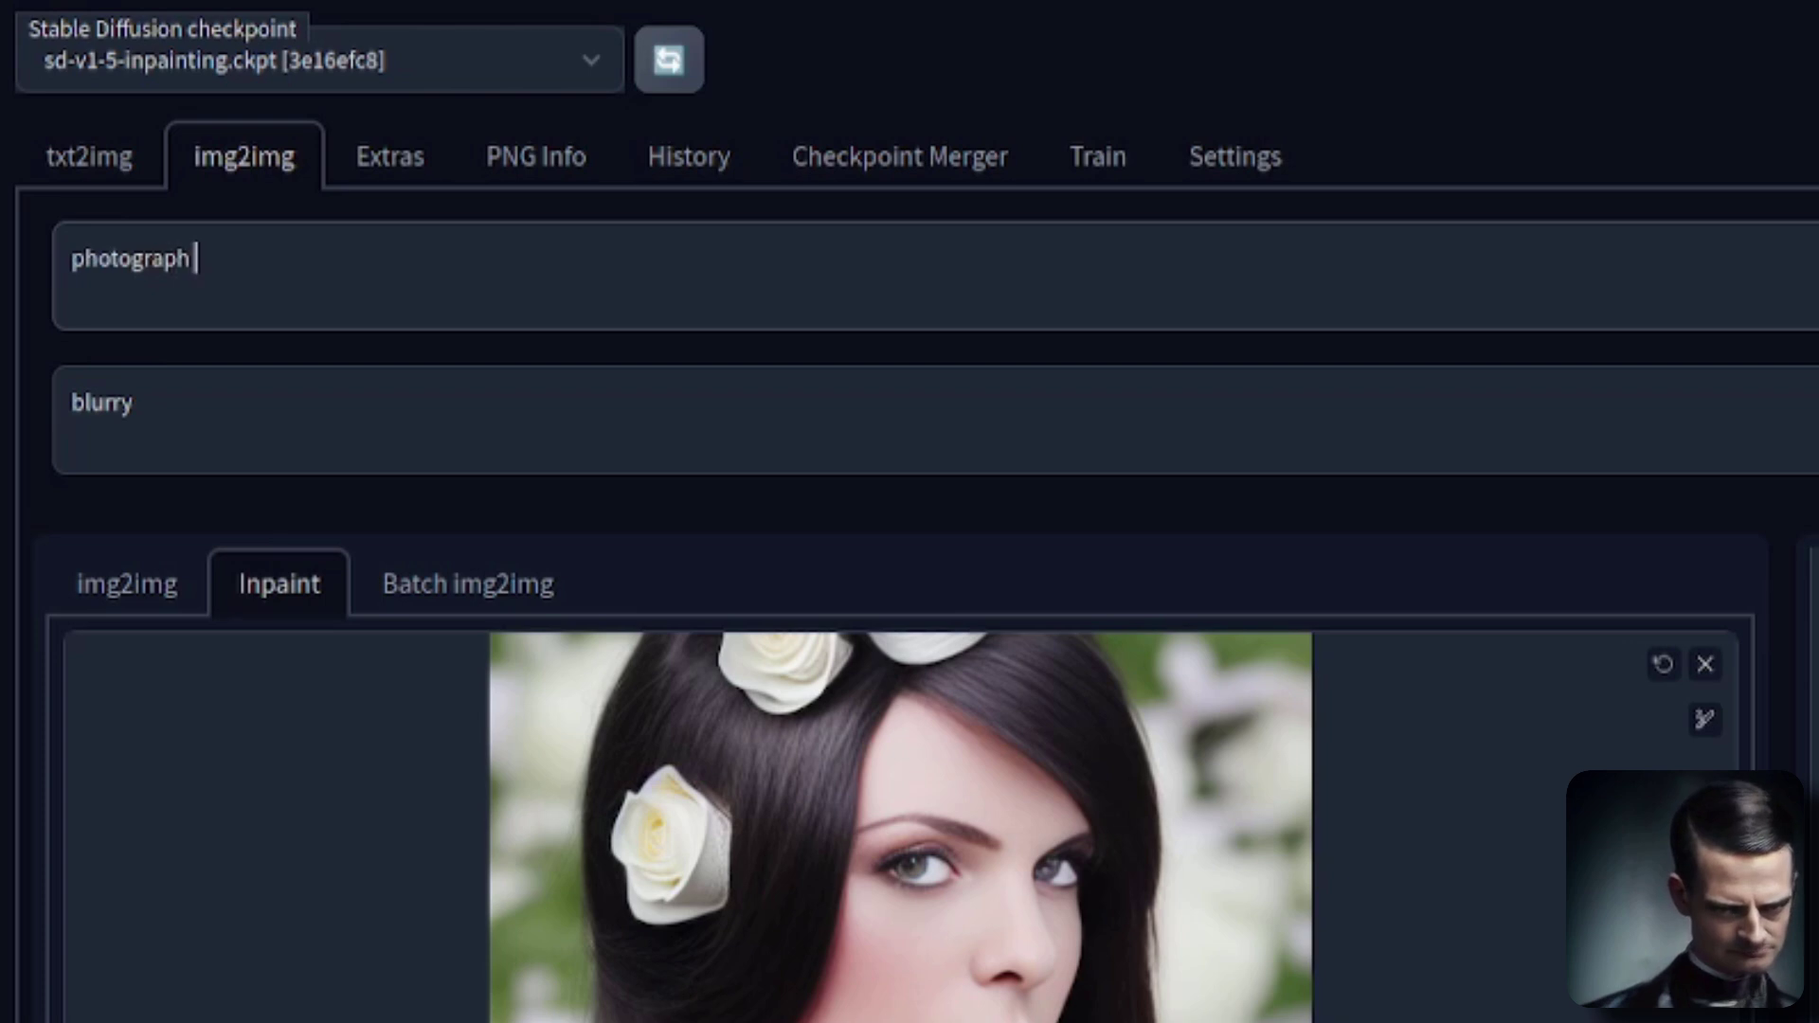
pyautogui.write('of a red rose')
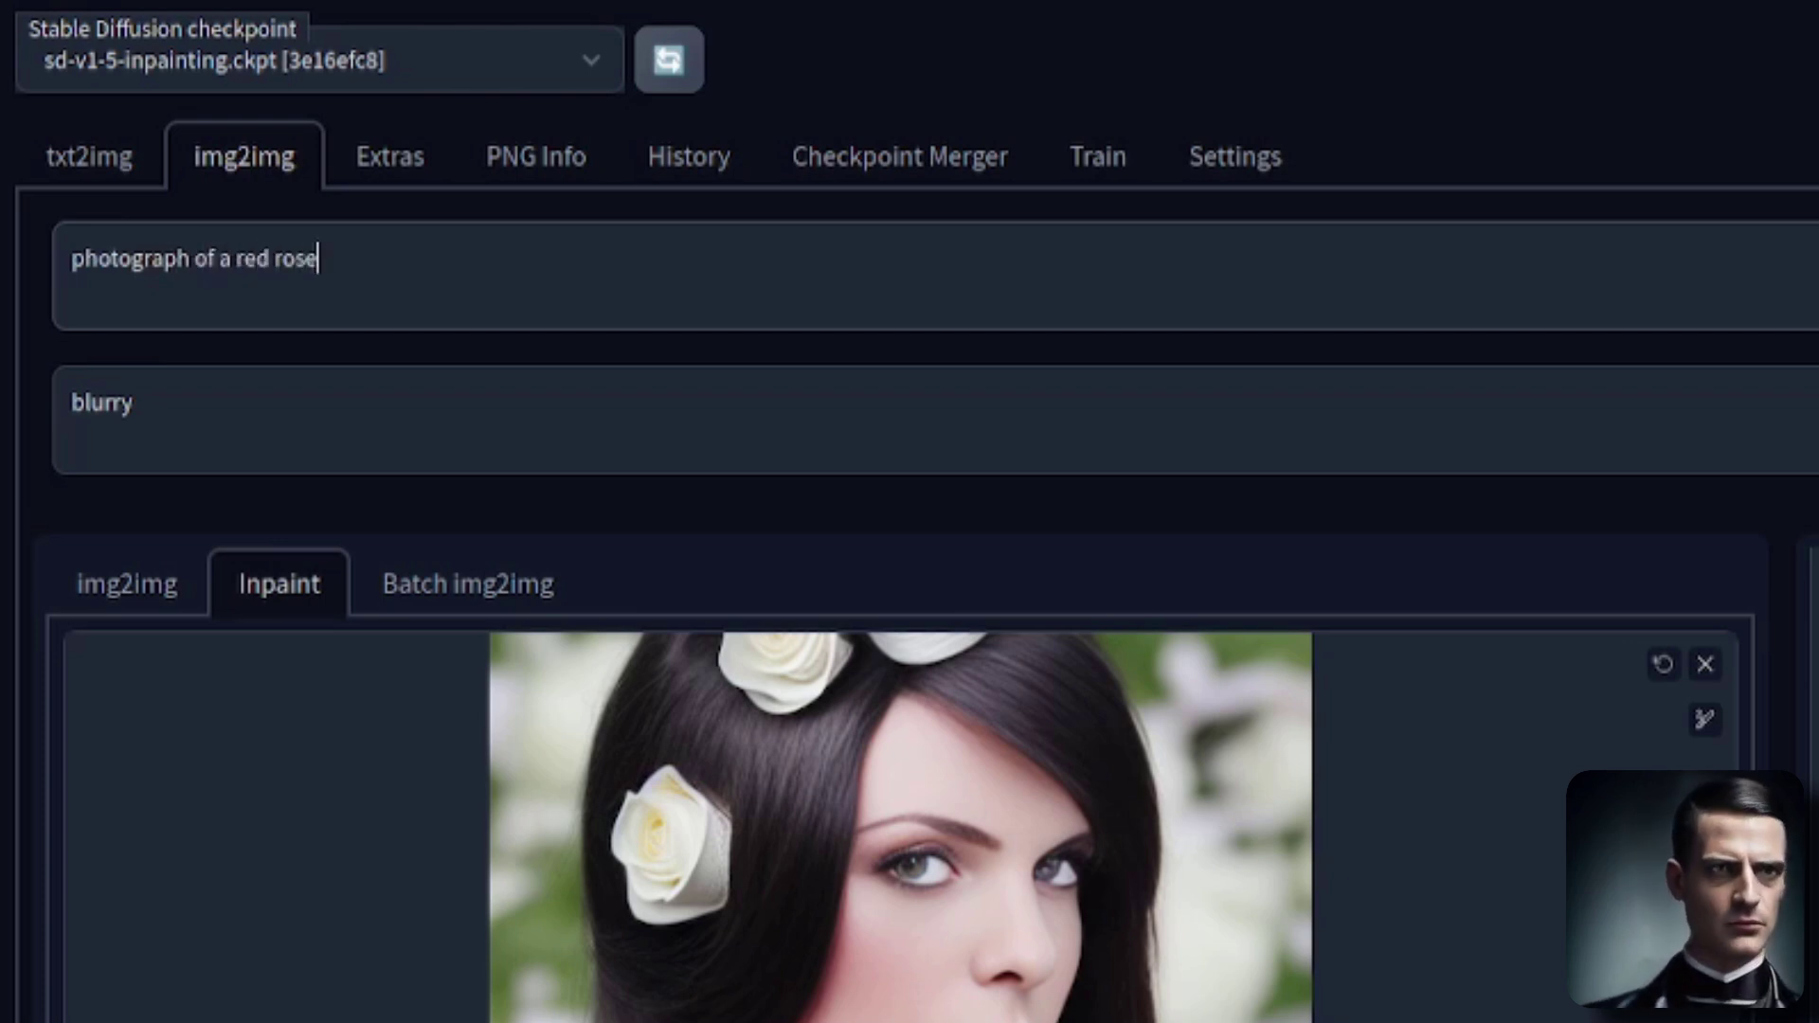
pyautogui.click(271, 60)
pyautogui.click(261, 210)
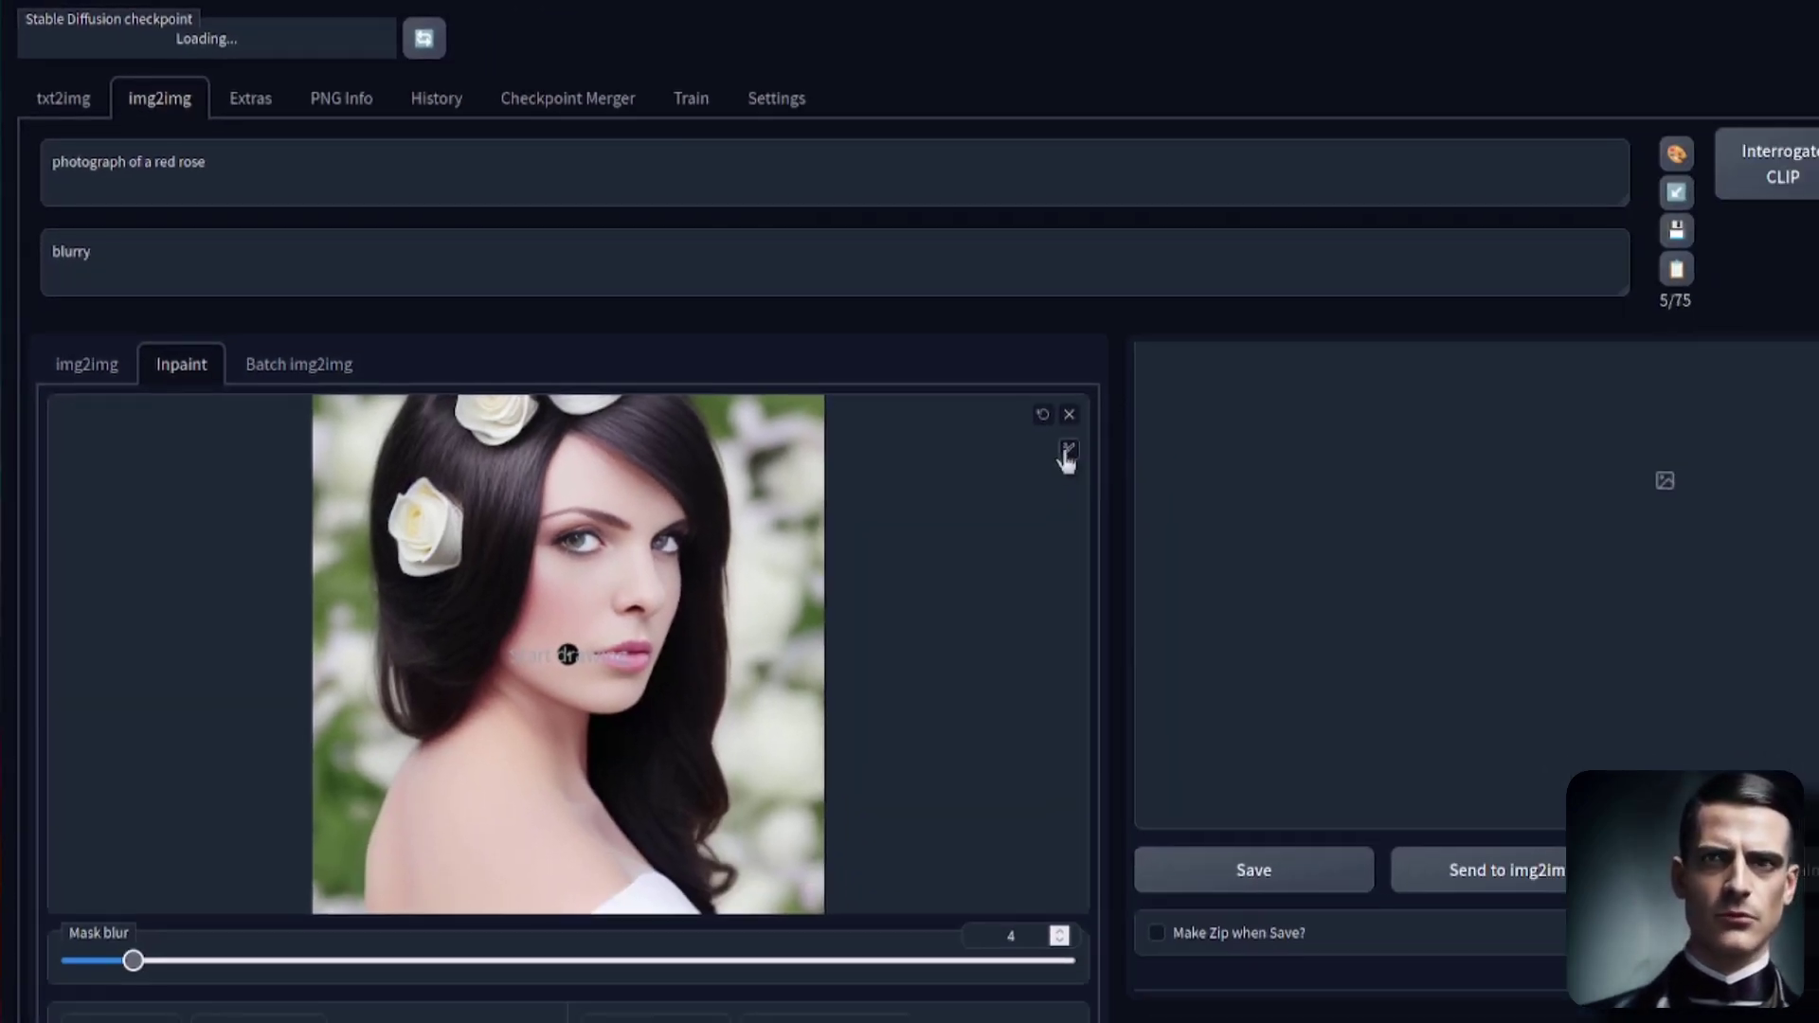
# - Enlarge the brush and mask the white roses in her hair
pyautogui.moveTo(1230, 520)
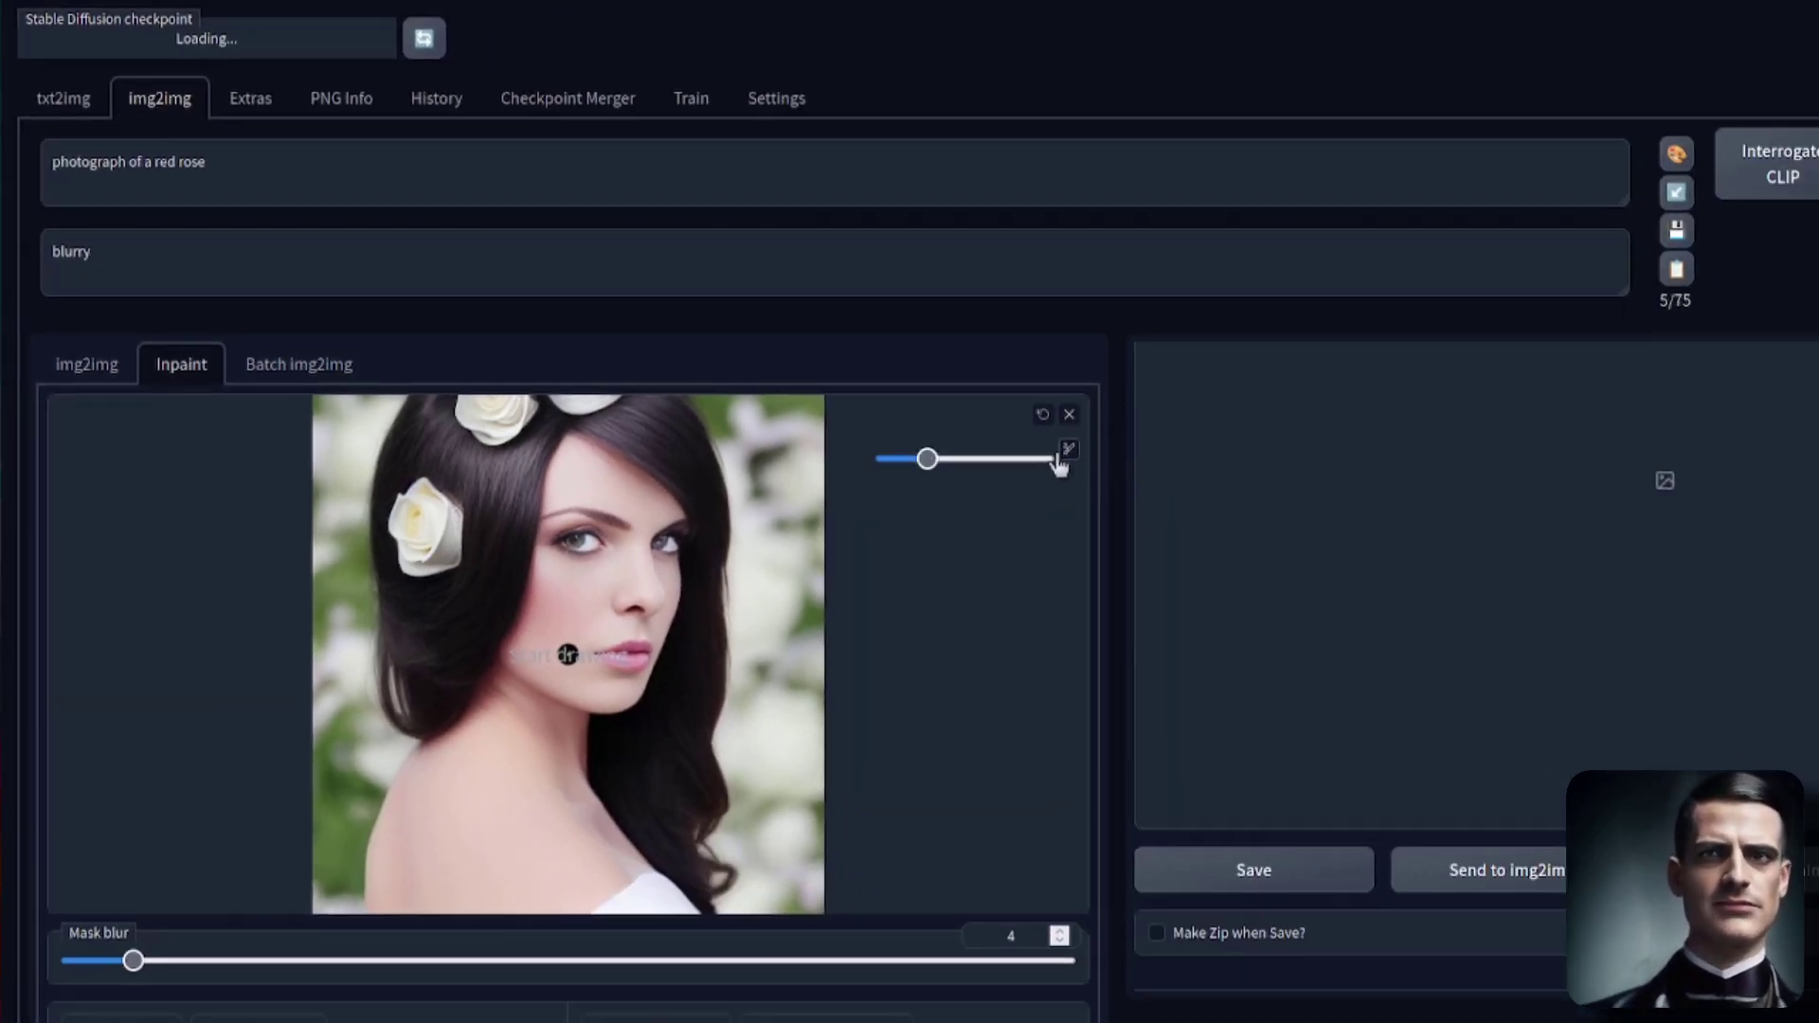
pyautogui.click(1107, 531)
pyautogui.click(974, 460)
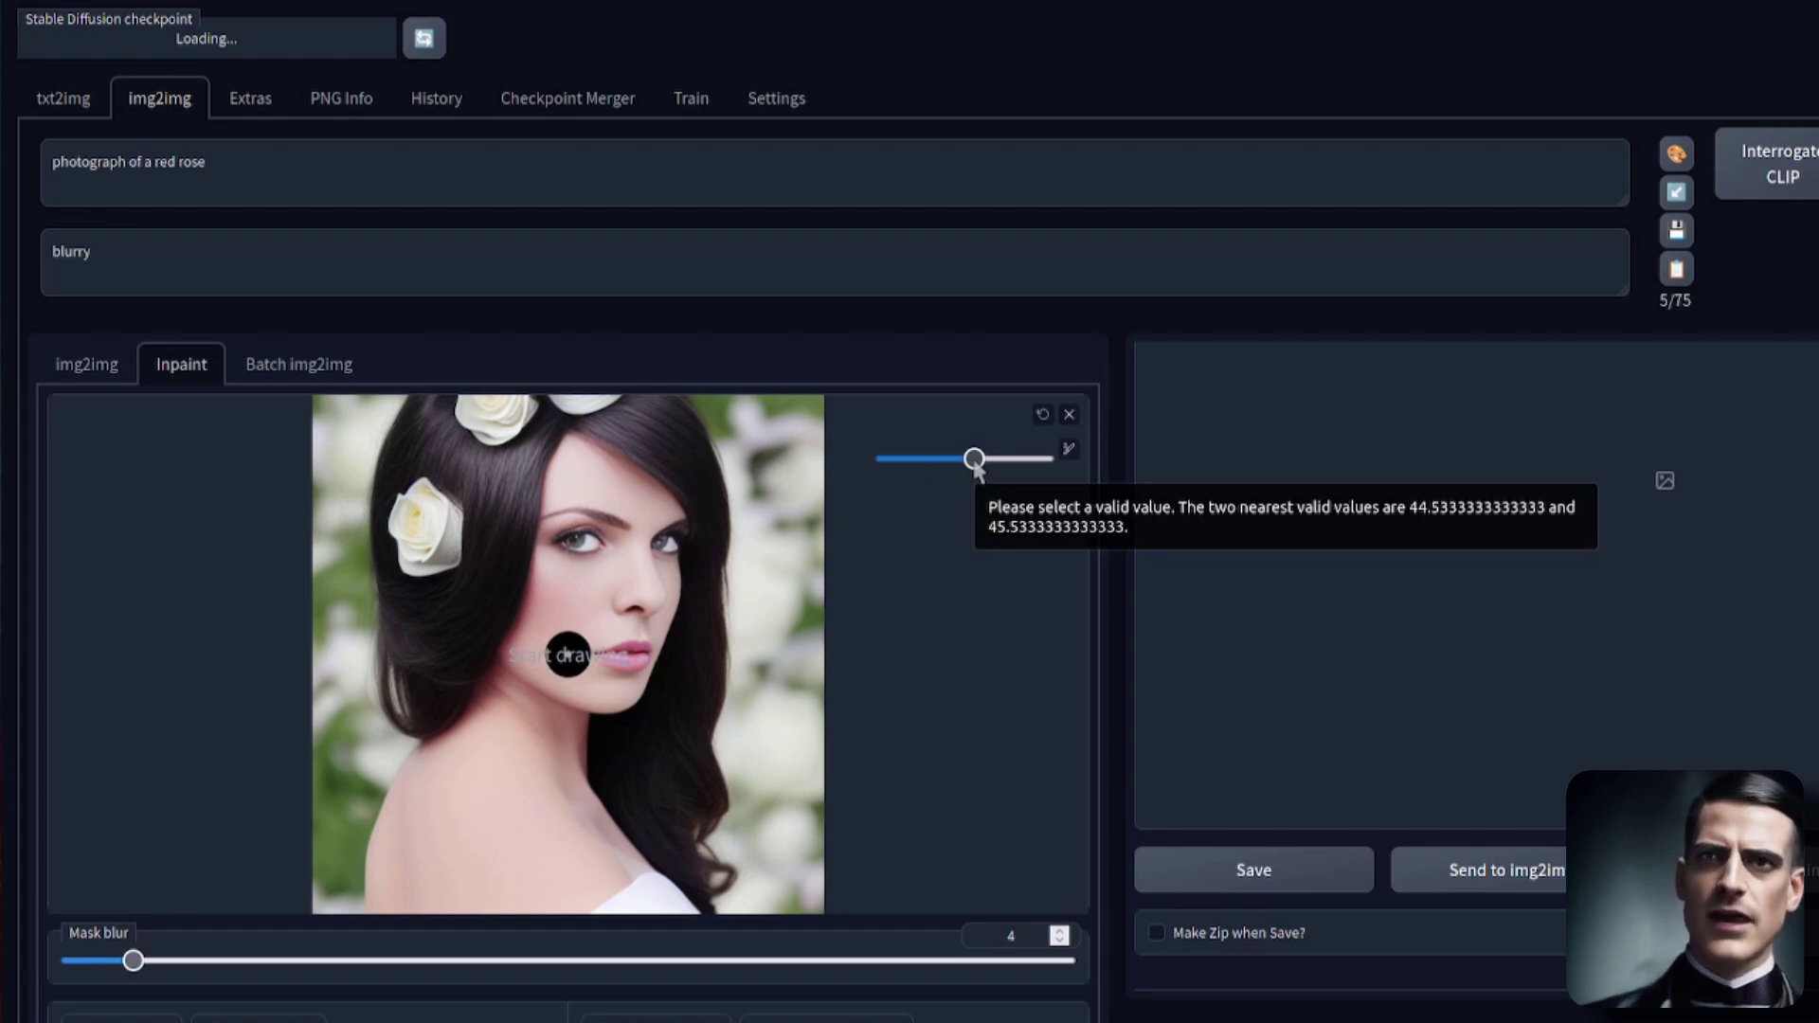
pyautogui.moveTo(450, 568)
pyautogui.mouseDown()
pyautogui.moveTo(404, 518)
pyautogui.moveTo(423, 495)
pyautogui.moveTo(449, 540)
pyautogui.moveTo(419, 528)
pyautogui.moveTo(461, 490)
pyautogui.moveTo(484, 407)
pyautogui.moveTo(617, 405)
pyautogui.mouseUp()
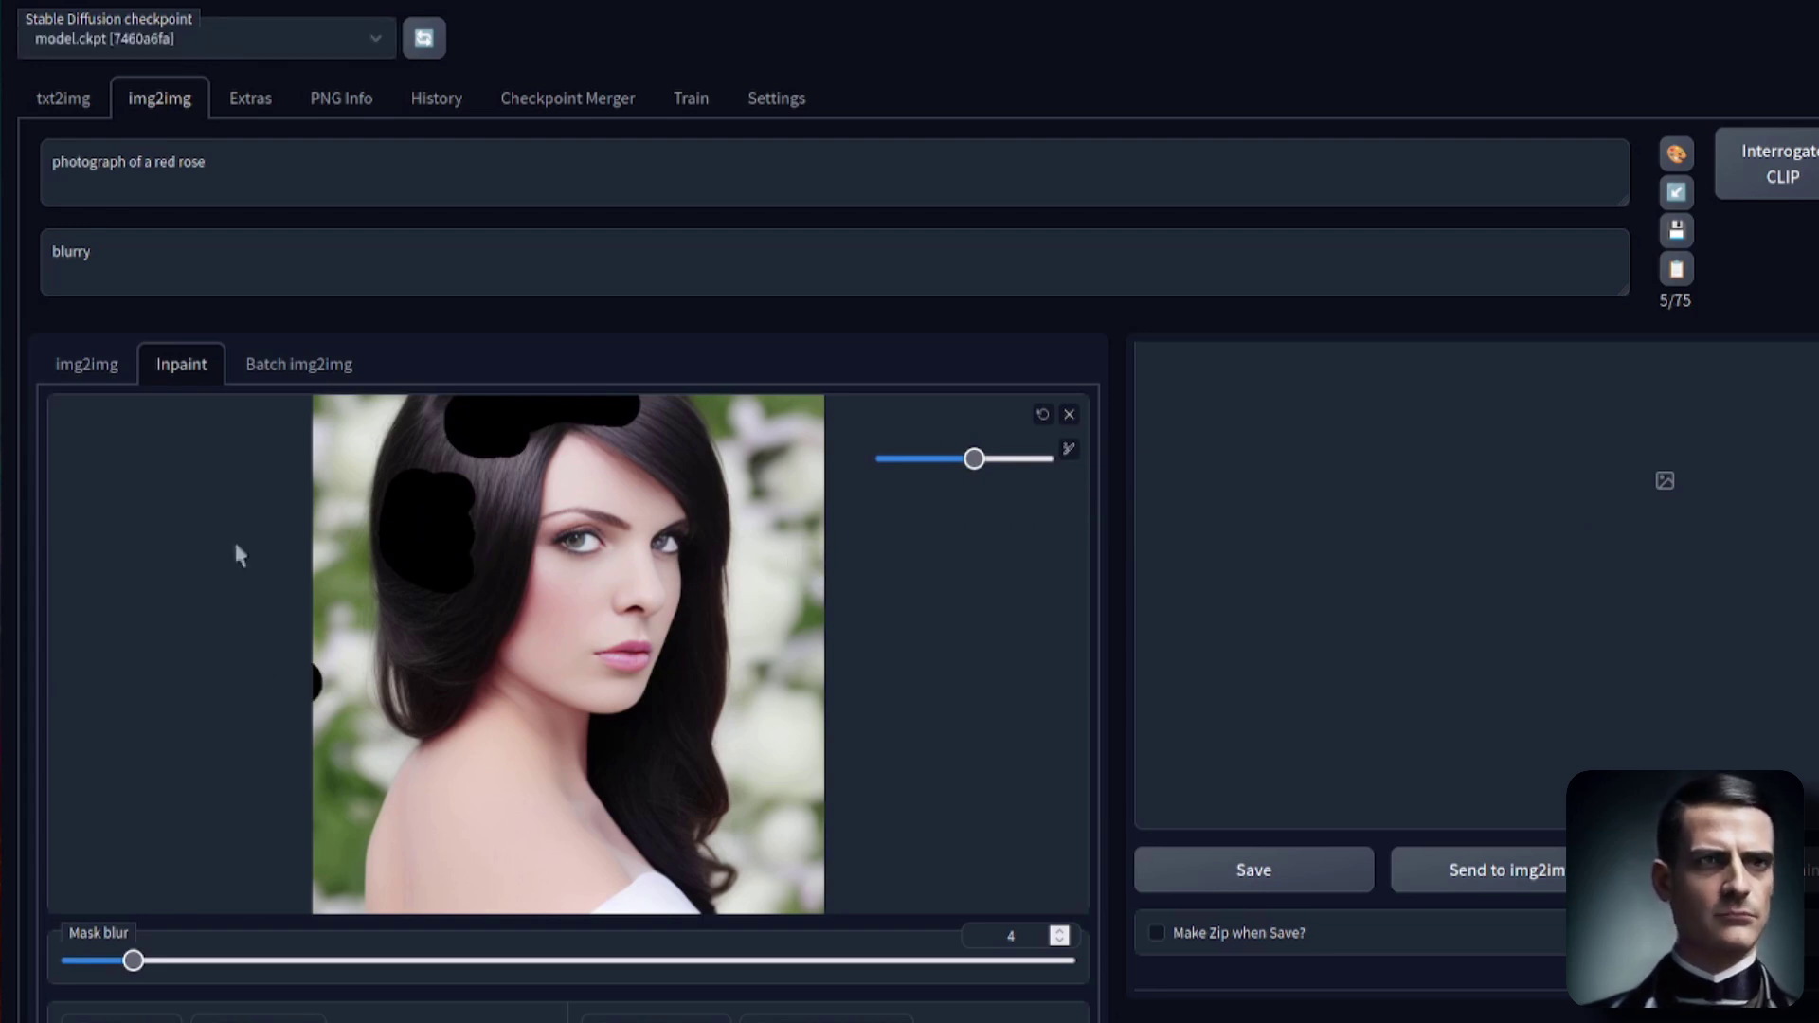
# - Set Masked content to original and enable Inpaint at full resolution
pyautogui.scroll(-3, 186, 486)
pyautogui.scroll(-3, 192, 502)
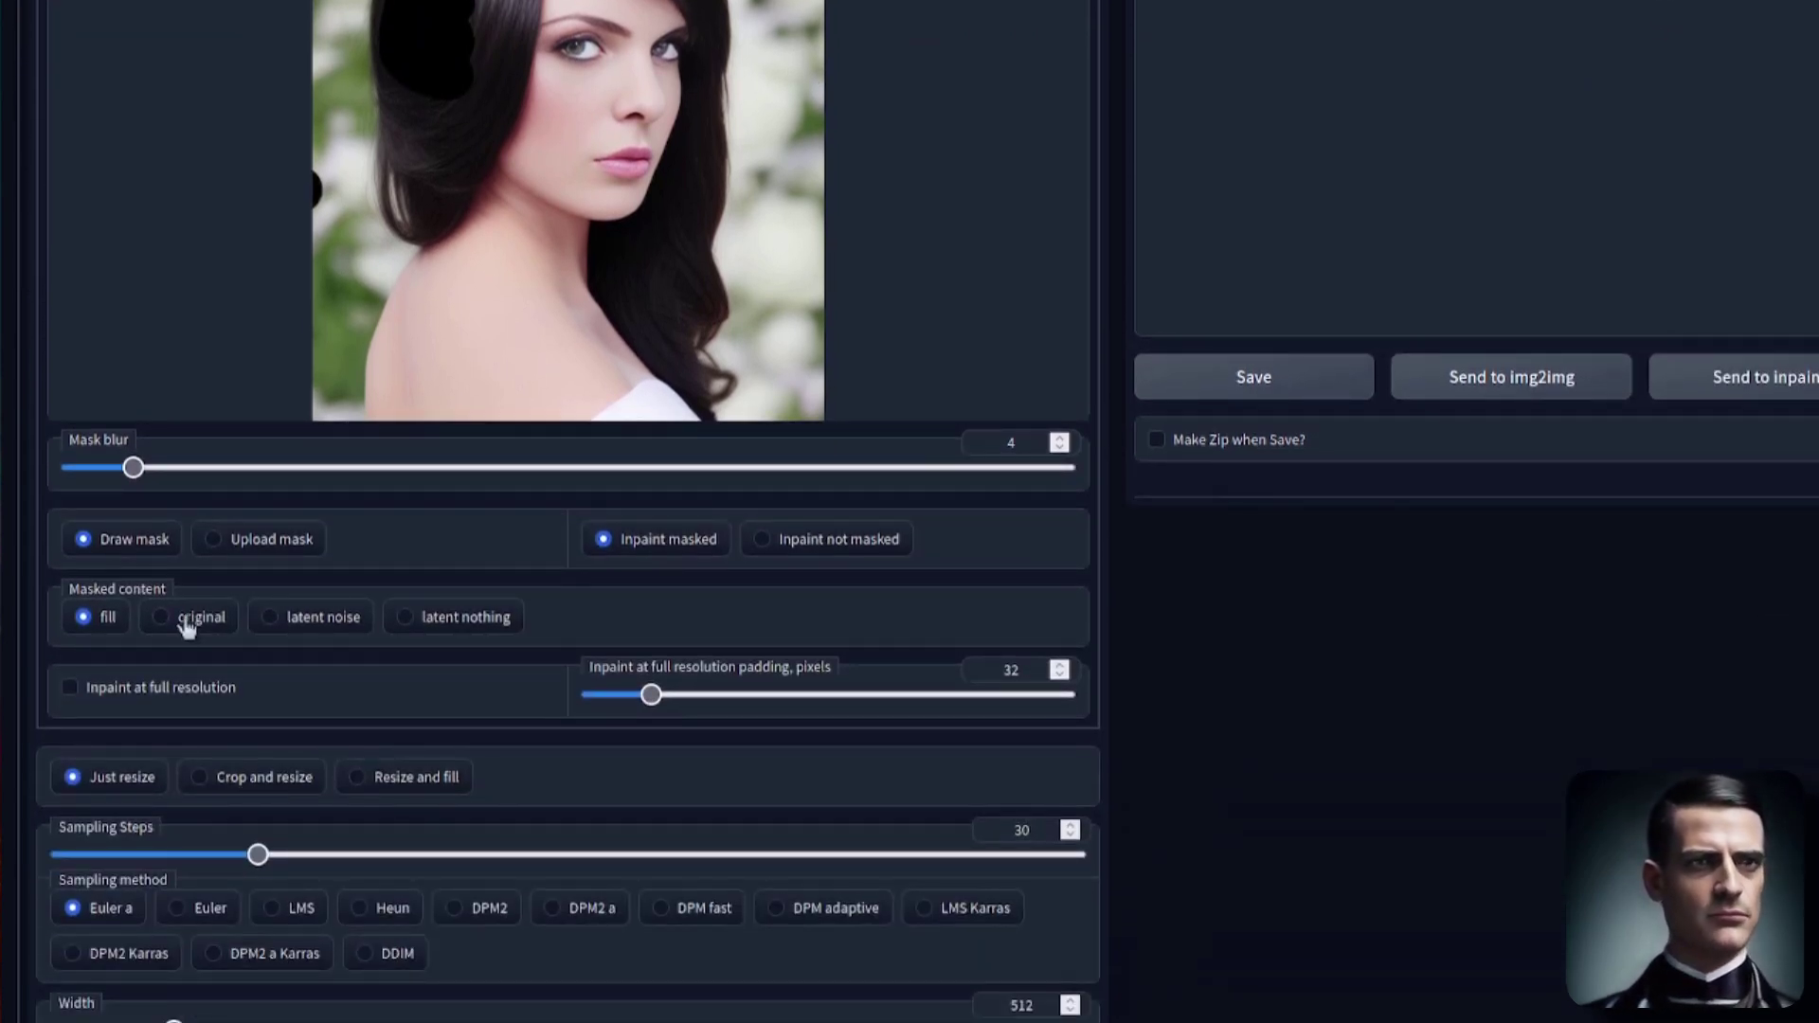
pyautogui.click(186, 621)
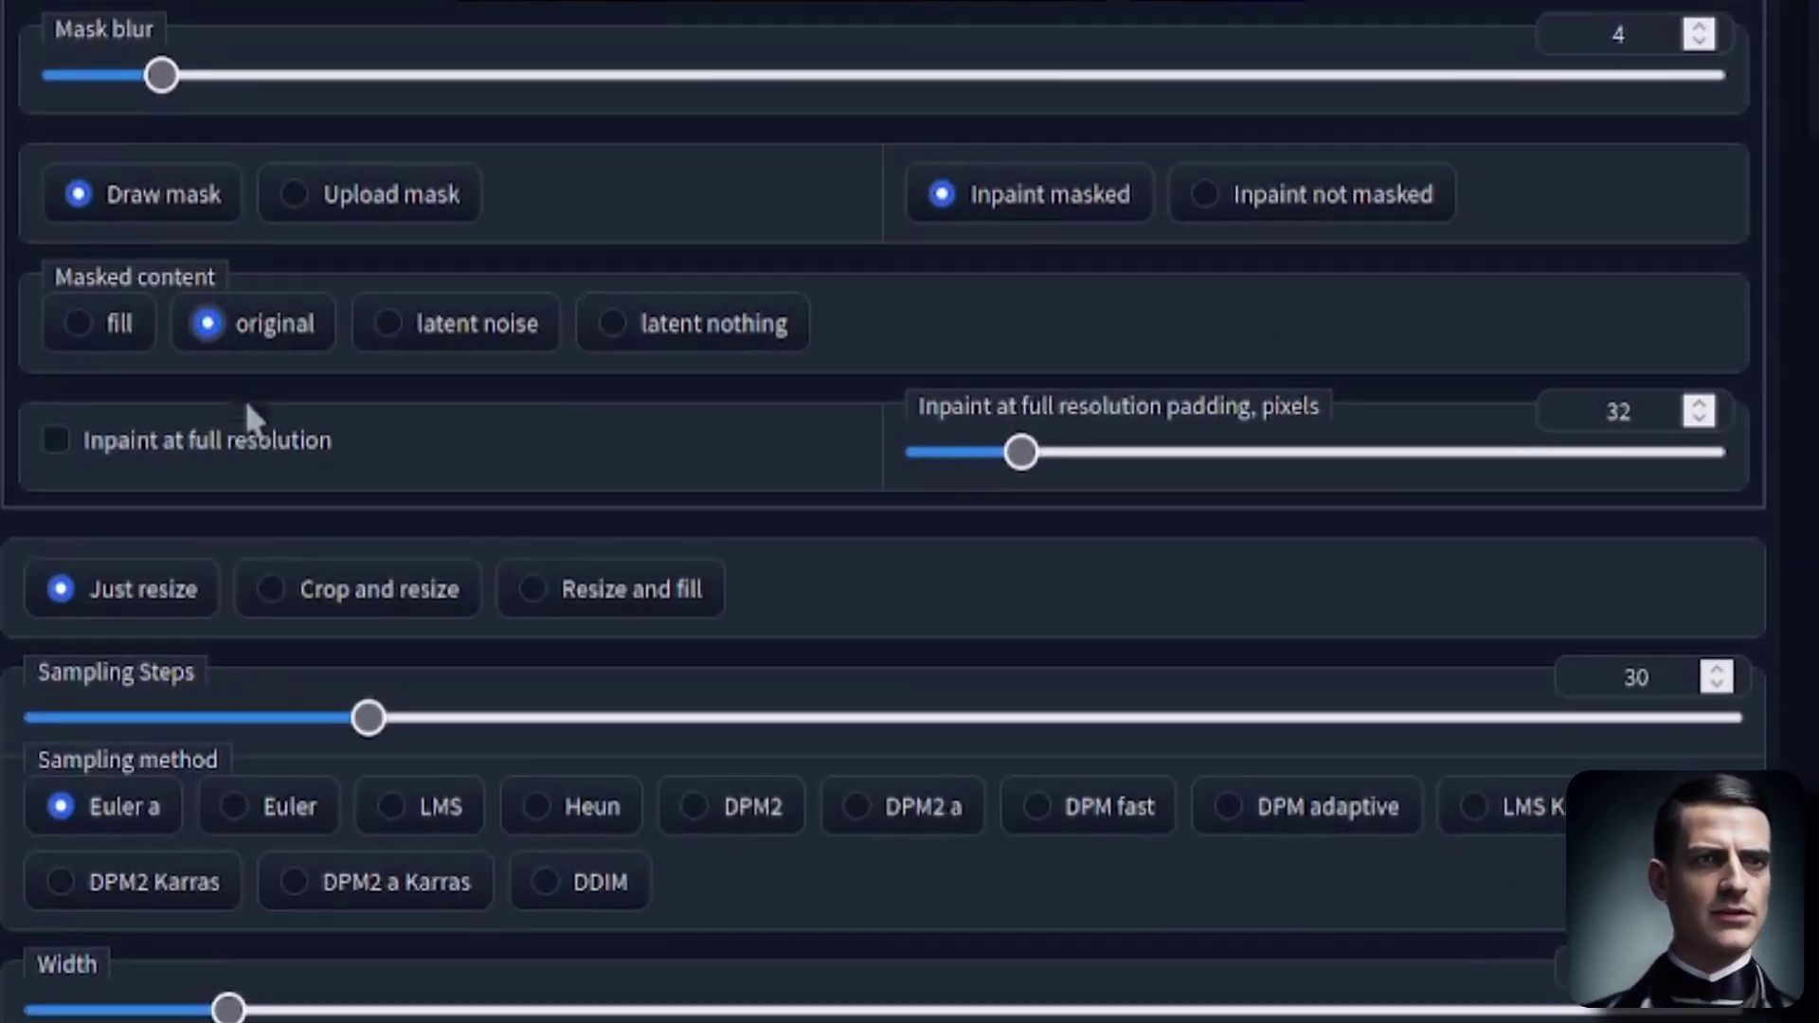
pyautogui.moveTo(178, 681)
pyautogui.click(237, 440)
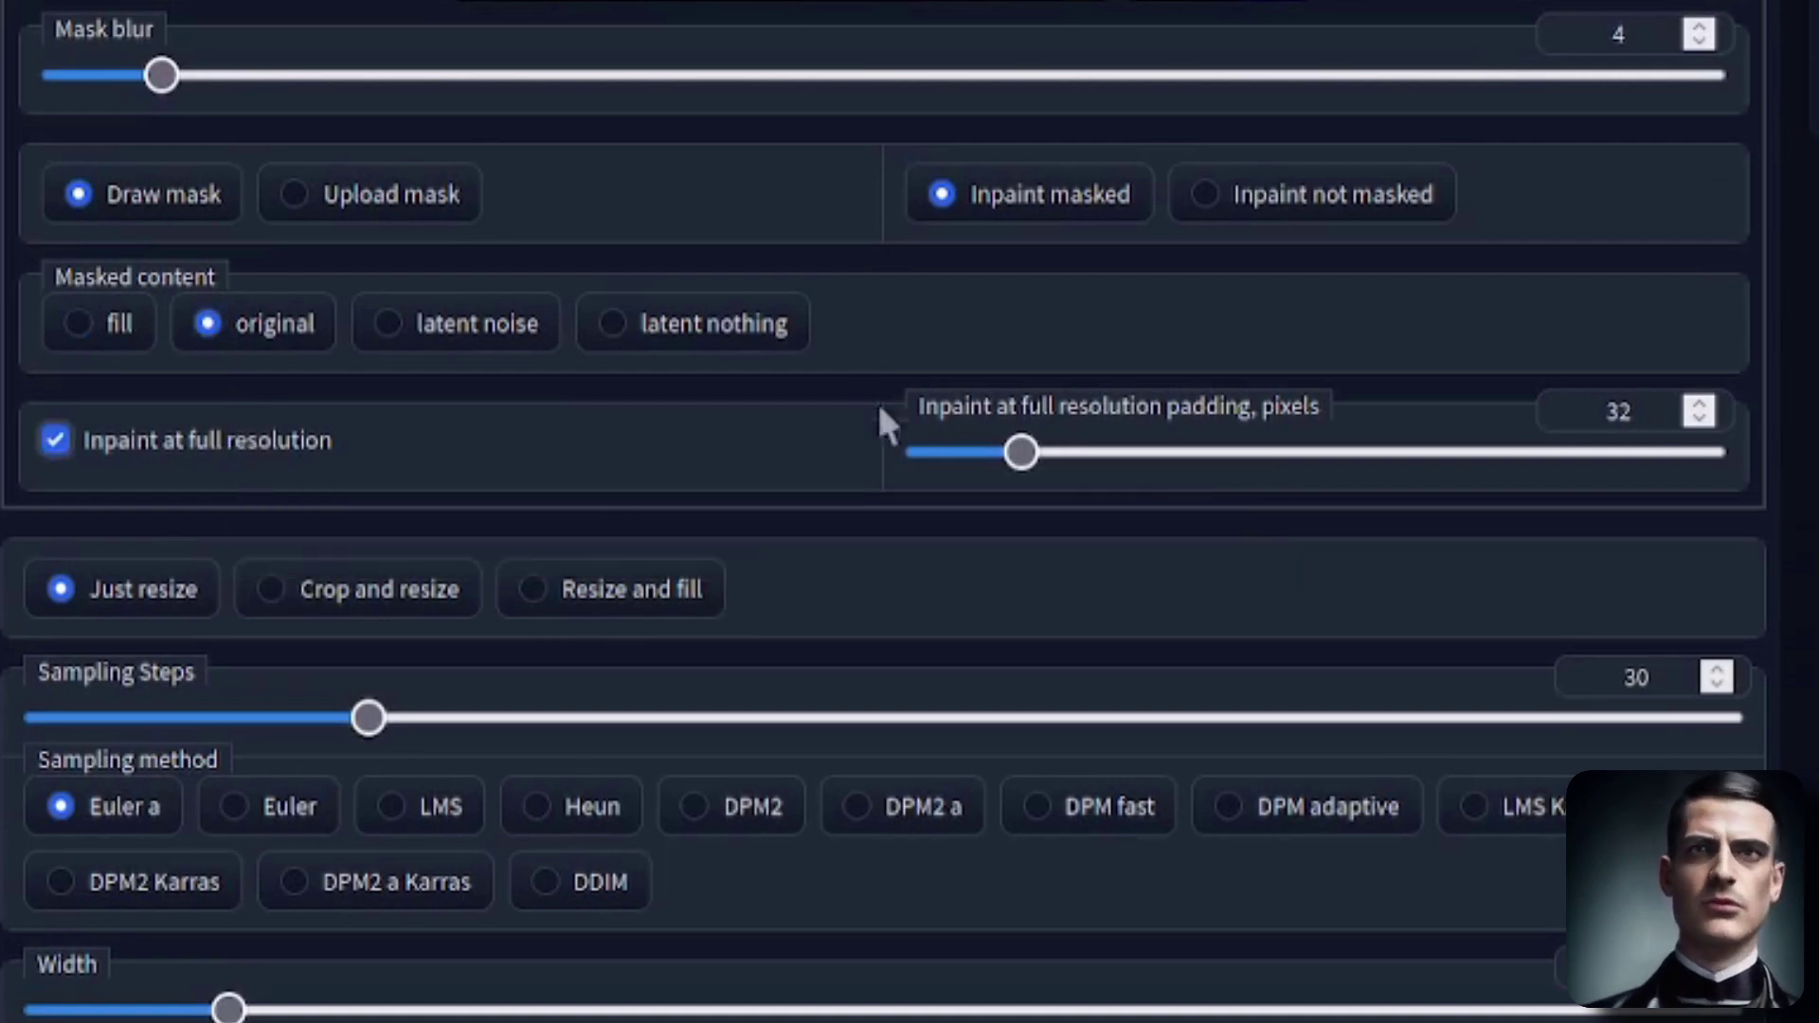
# - Set steps 39, CFG 14, denoising 1, then view the enlarged red-rose result
pyautogui.scroll(-3, 668, 270)
pyautogui.moveTo(435, 309); pyautogui.dragTo(474, 316)
pyautogui.scroll(-3, 263, 512)
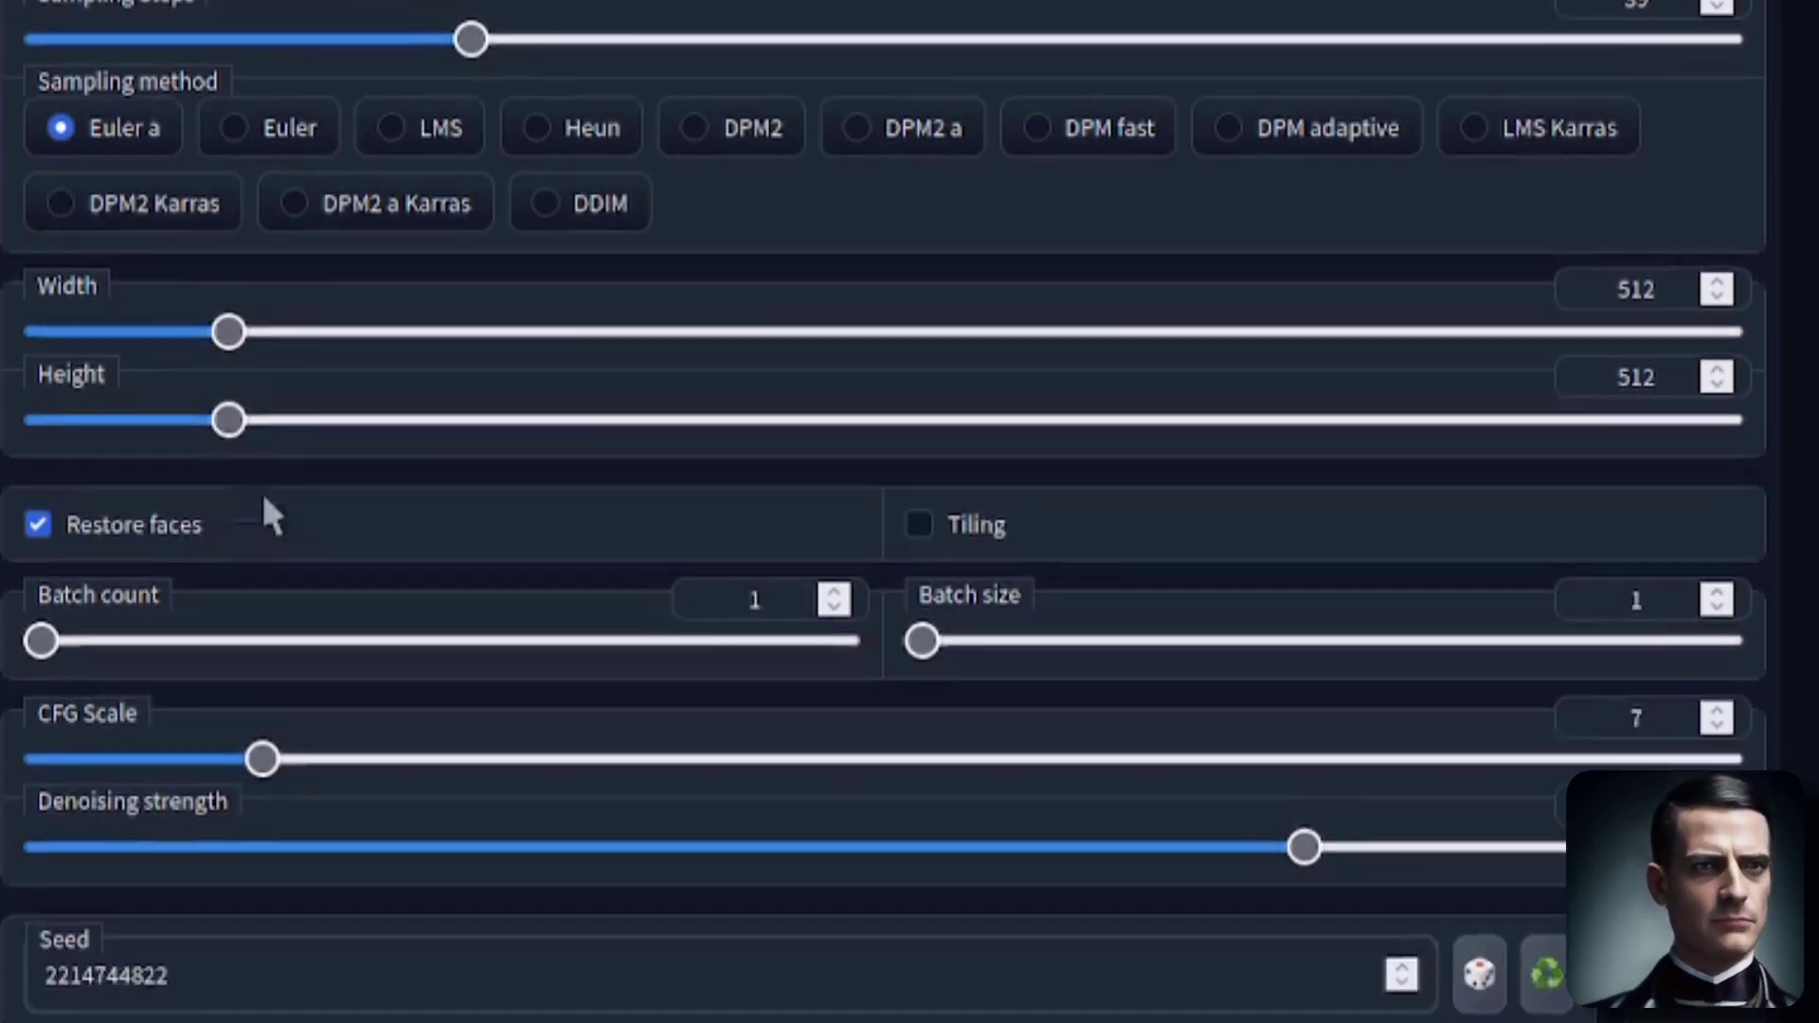
pyautogui.moveTo(464, 635); pyautogui.dragTo(508, 637)
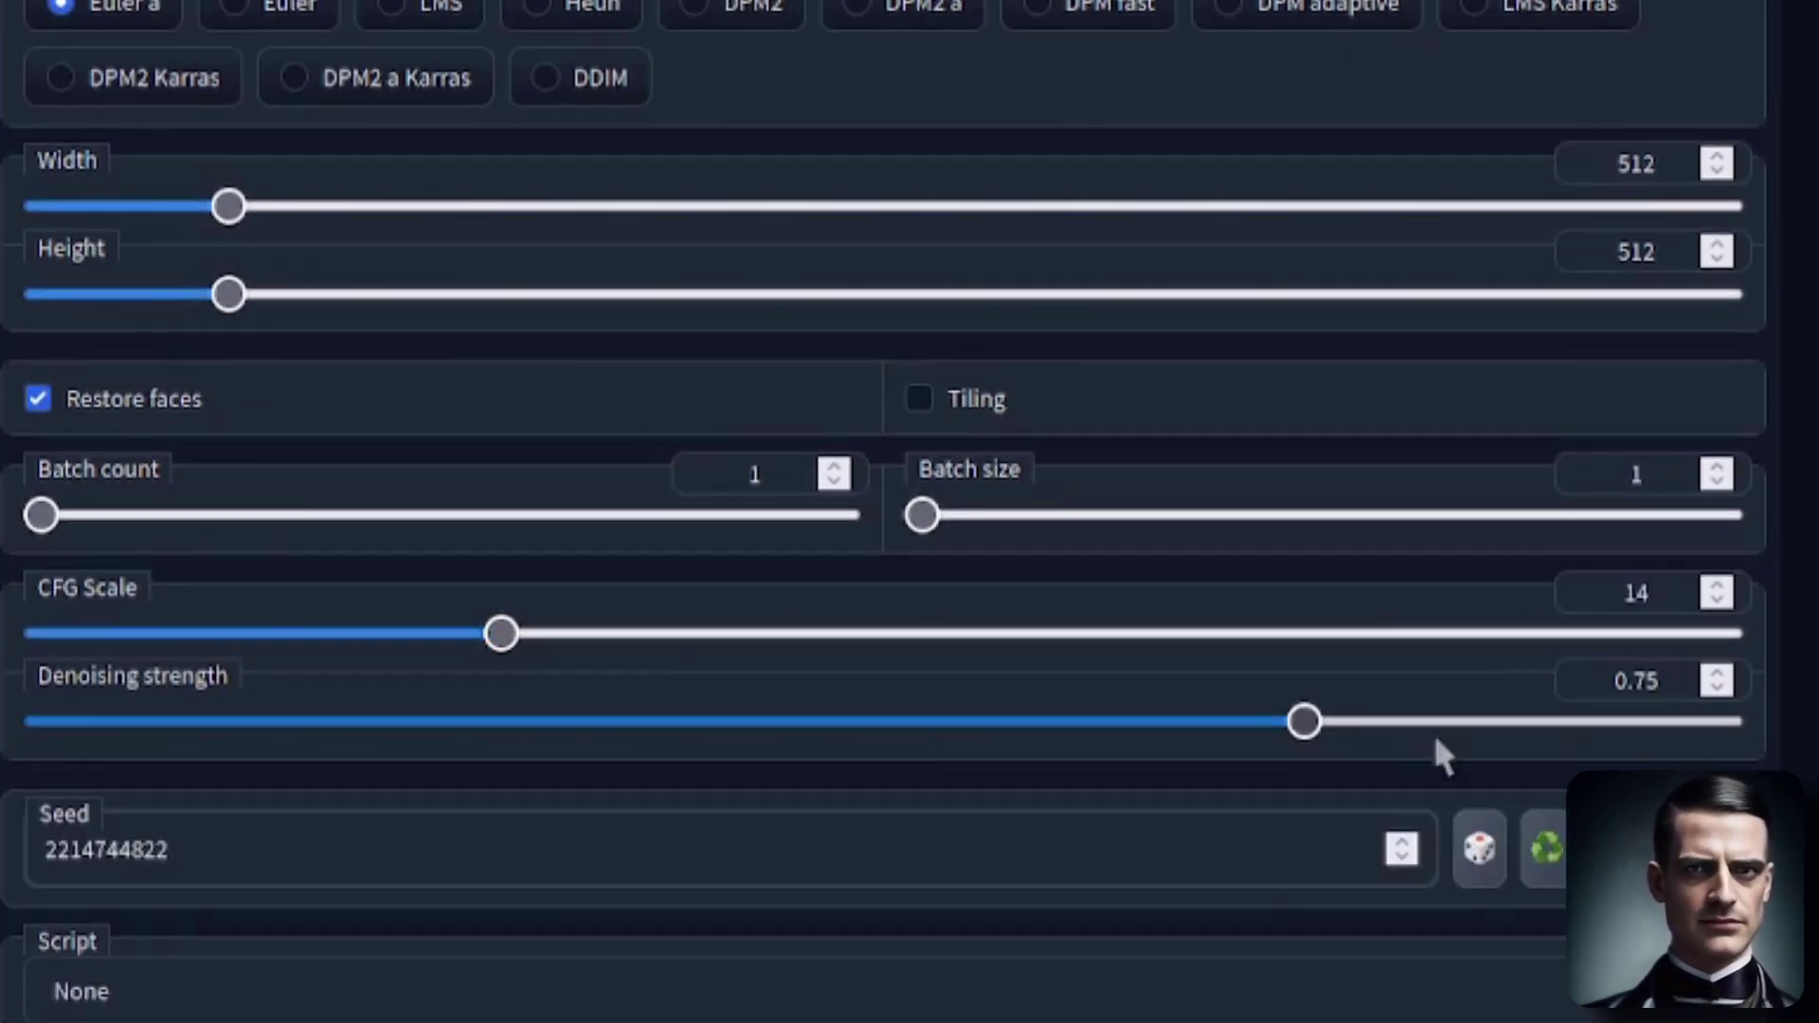
pyautogui.click(1728, 722)
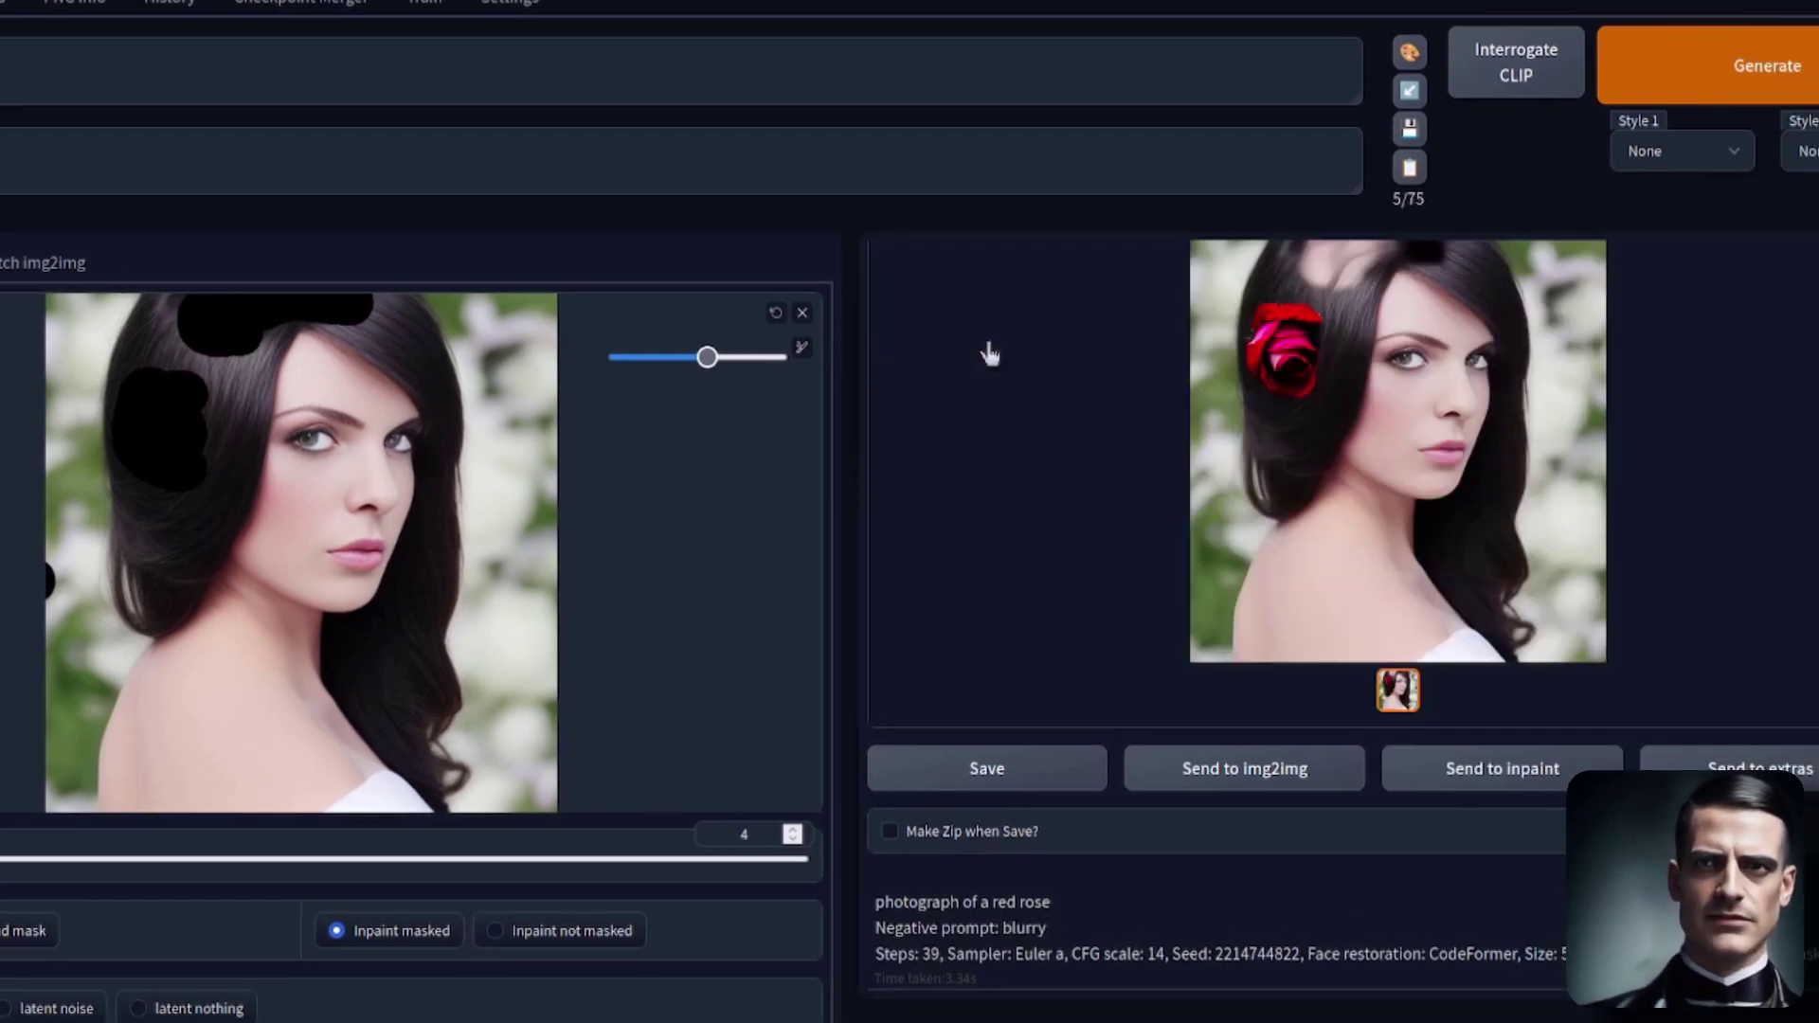
pyautogui.click(1296, 381)
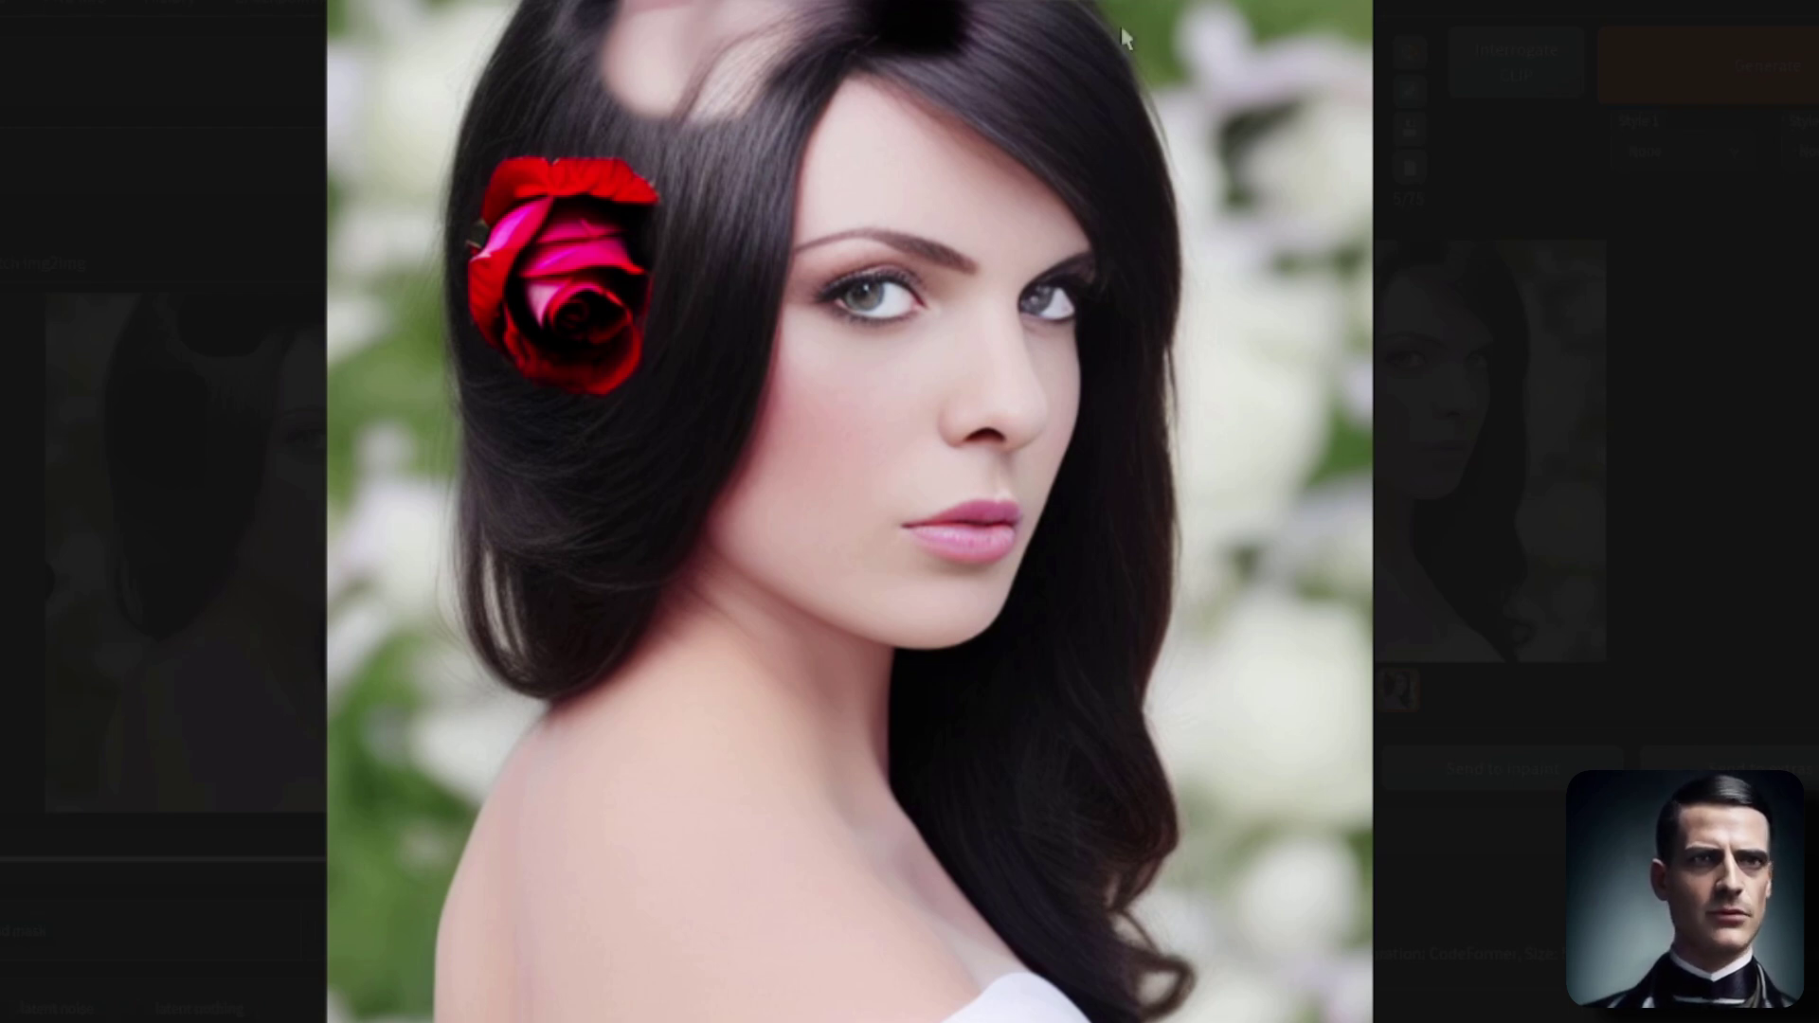
# - Close the preview and pick a different checkpoint for the rerun
pyautogui.press('Escape')
pyautogui.click(345, 63)
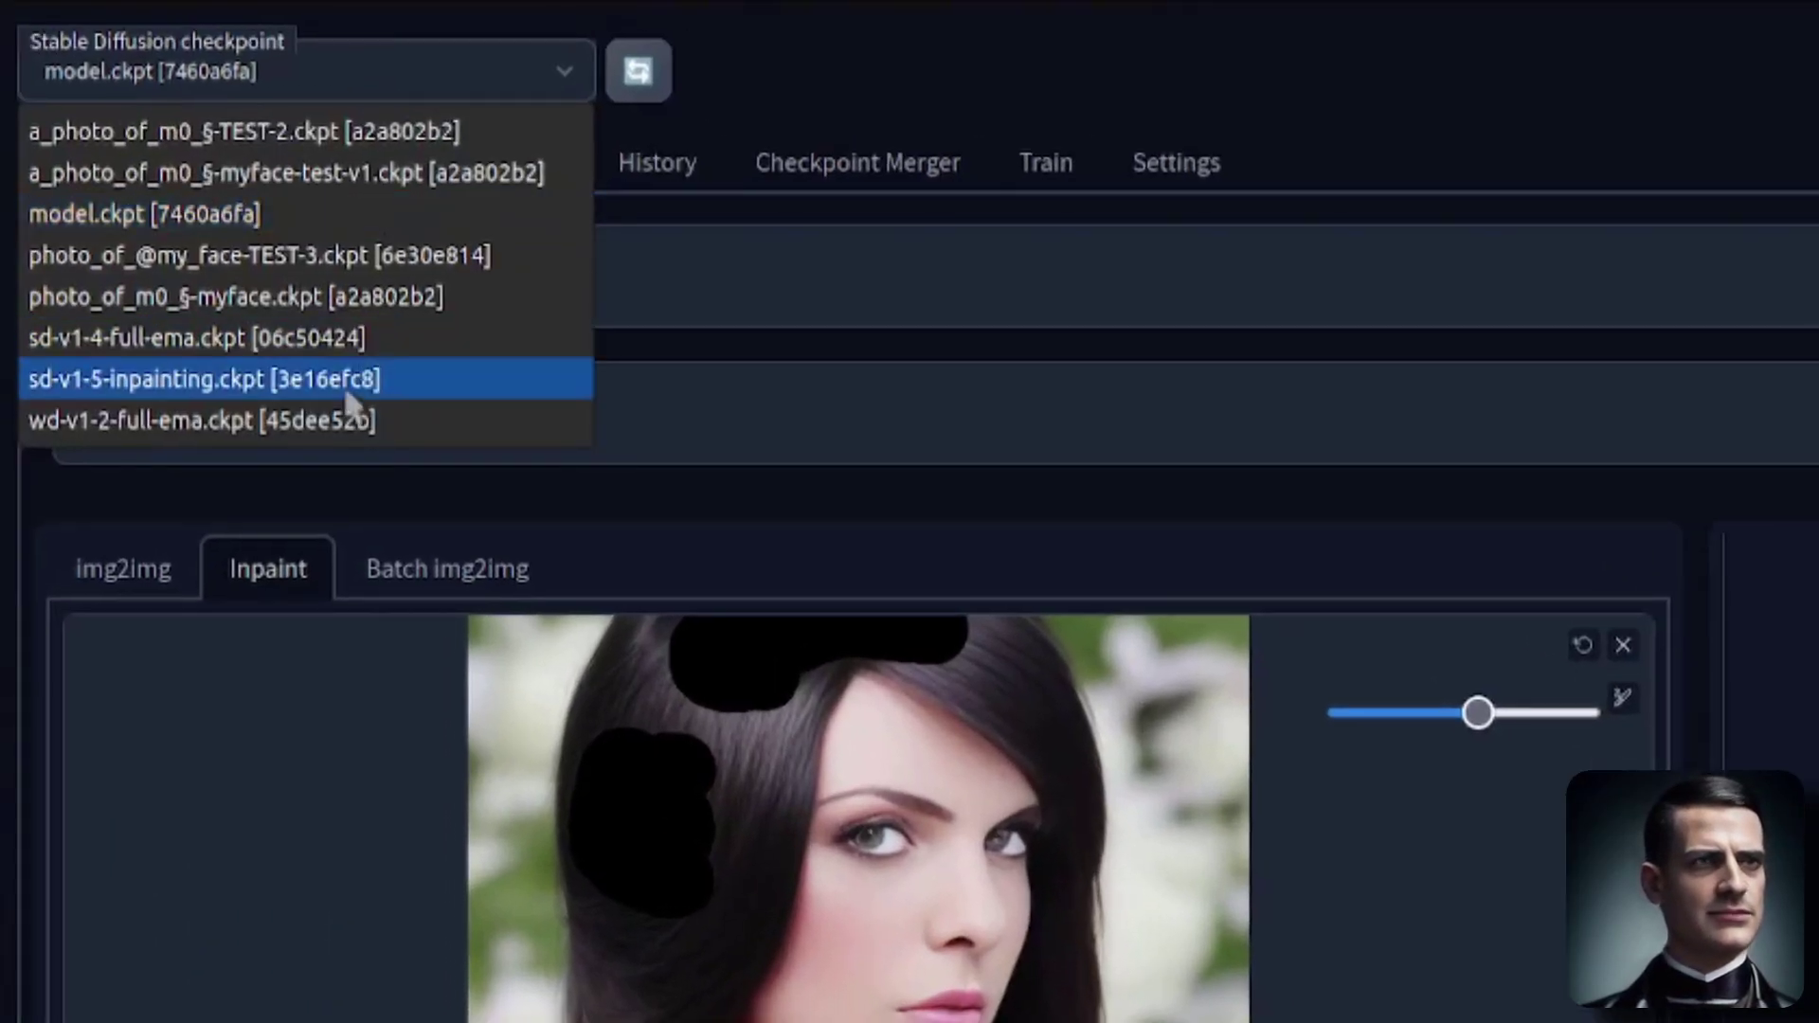
pyautogui.click(355, 367)
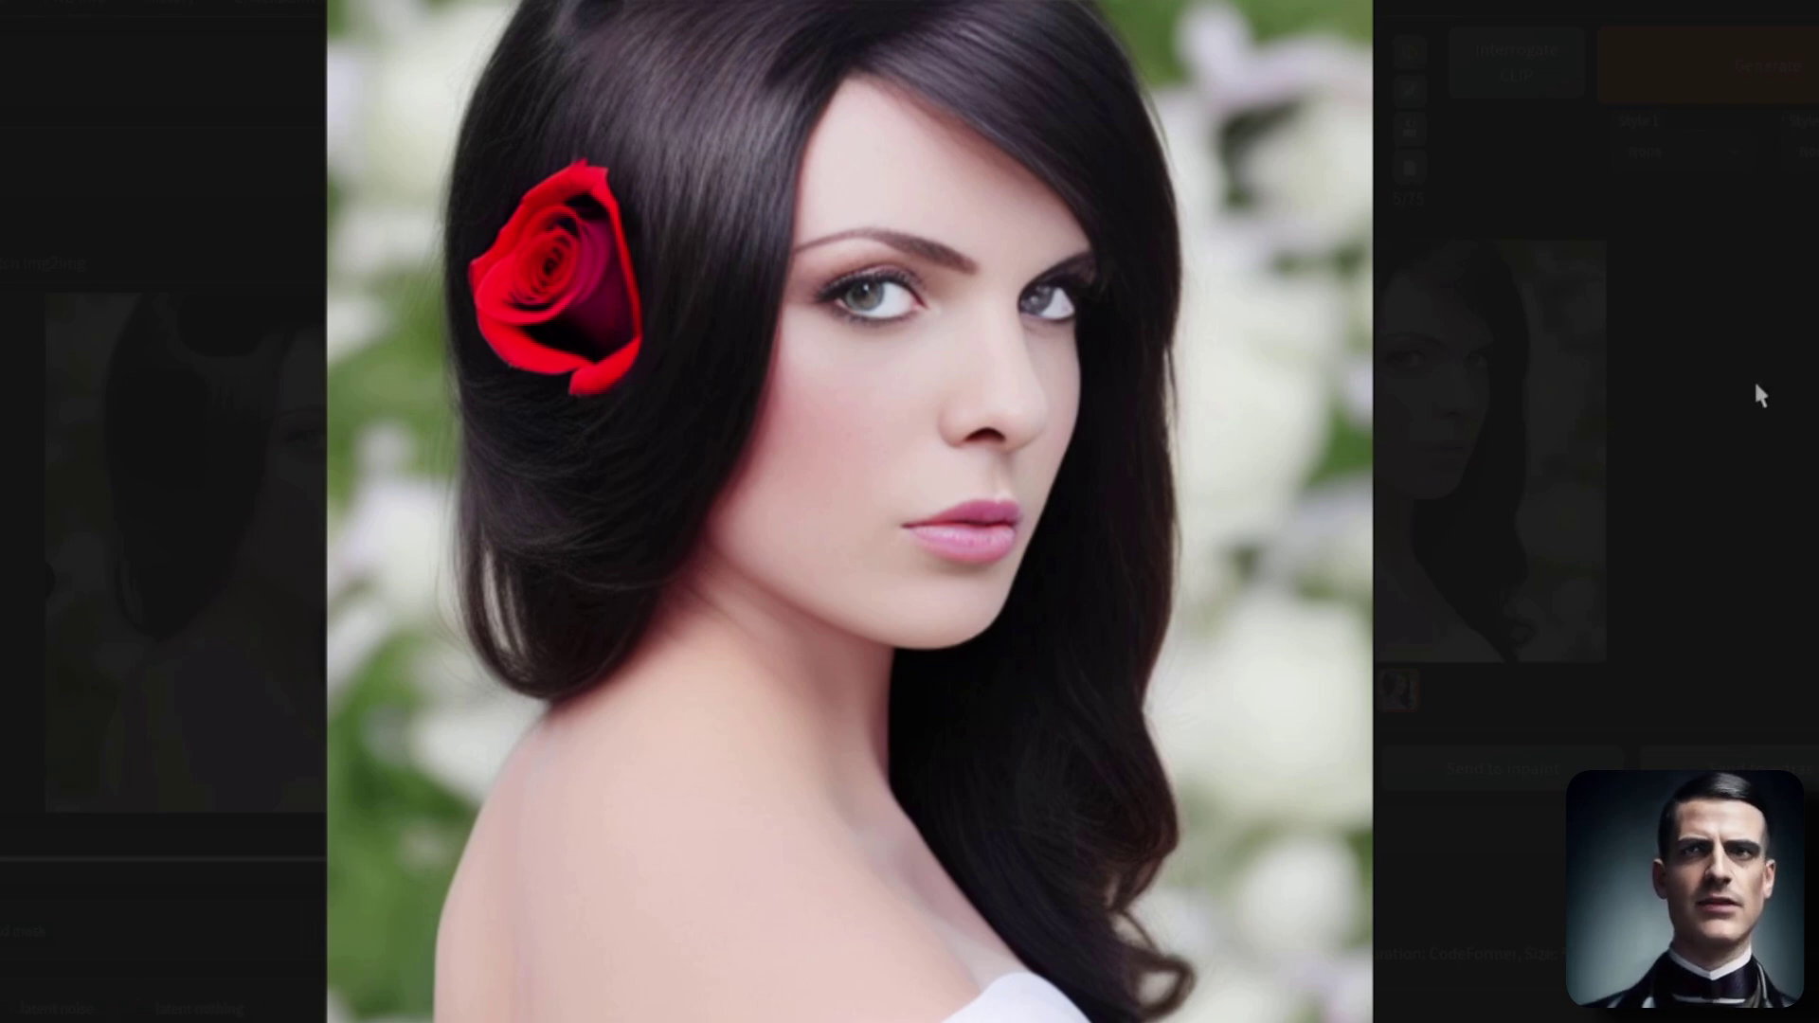
pyautogui.press('Escape')
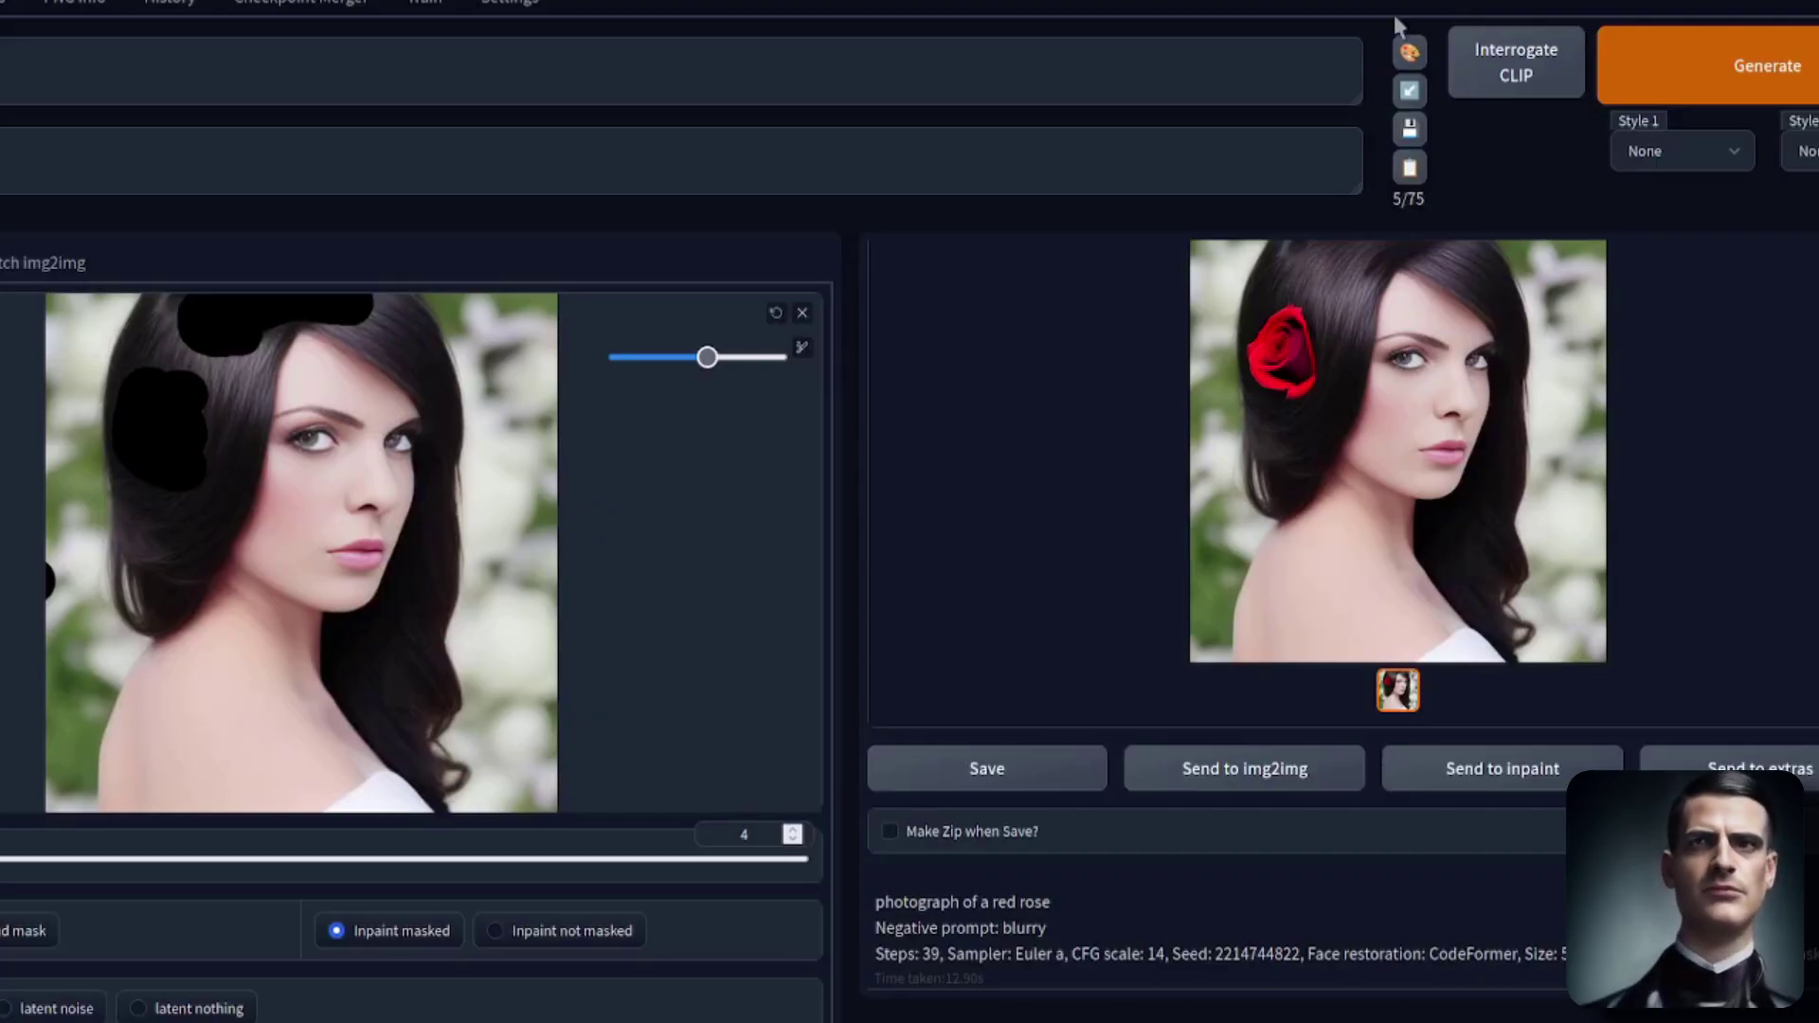